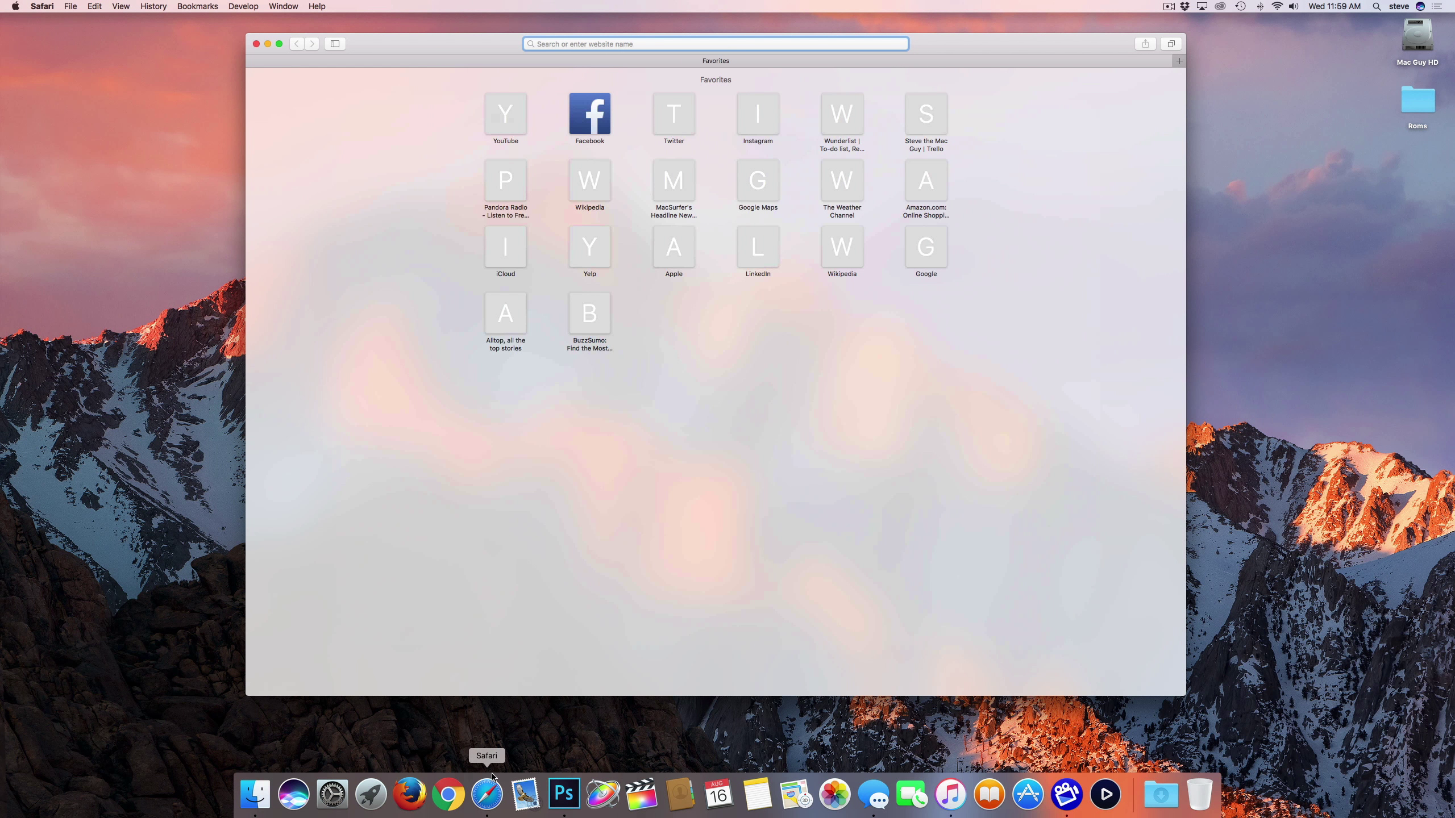
Visit openemu.org and download the OpenEmu Experimental build.
text(openemu)
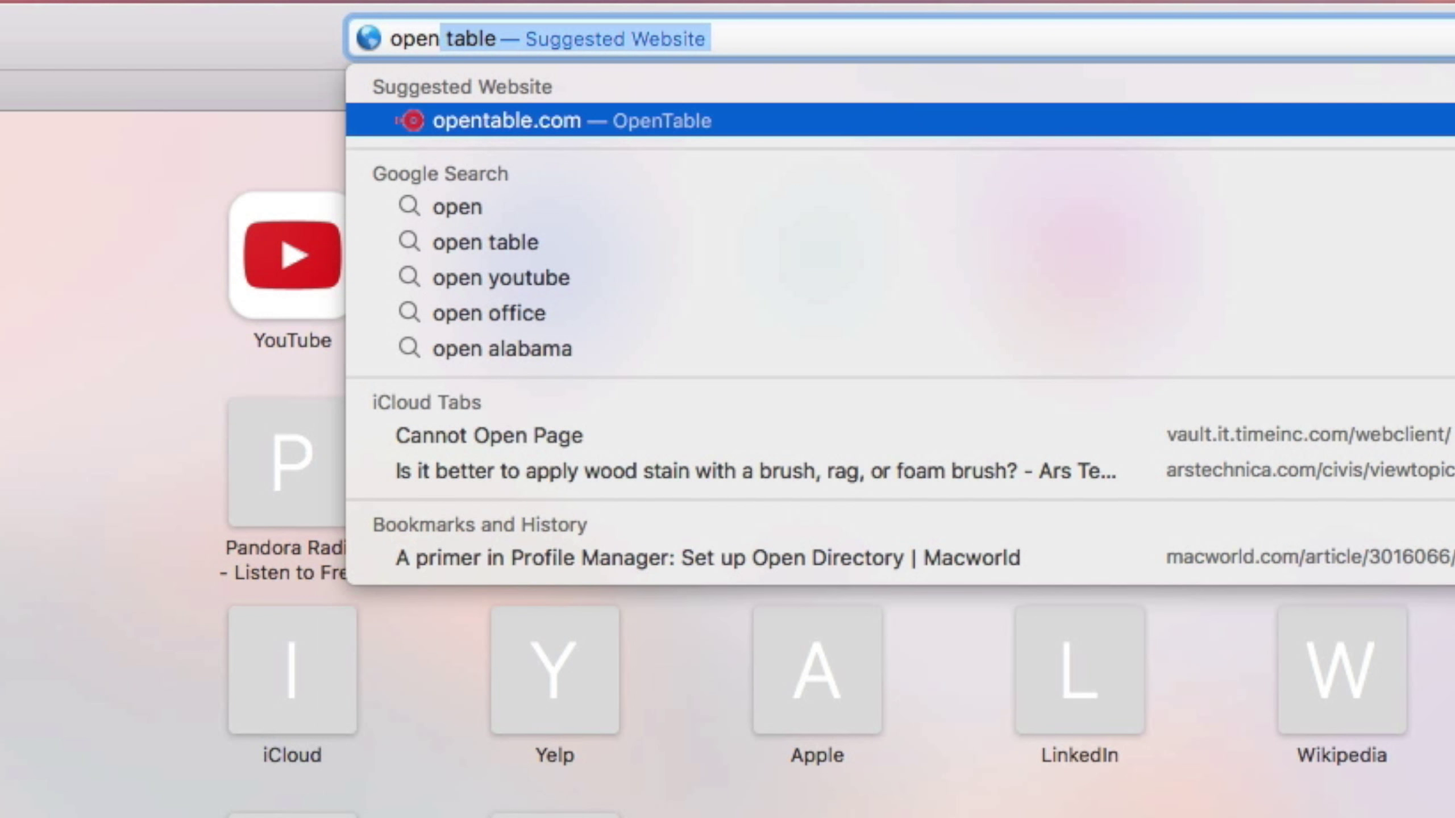
text(.org)
key(Return)
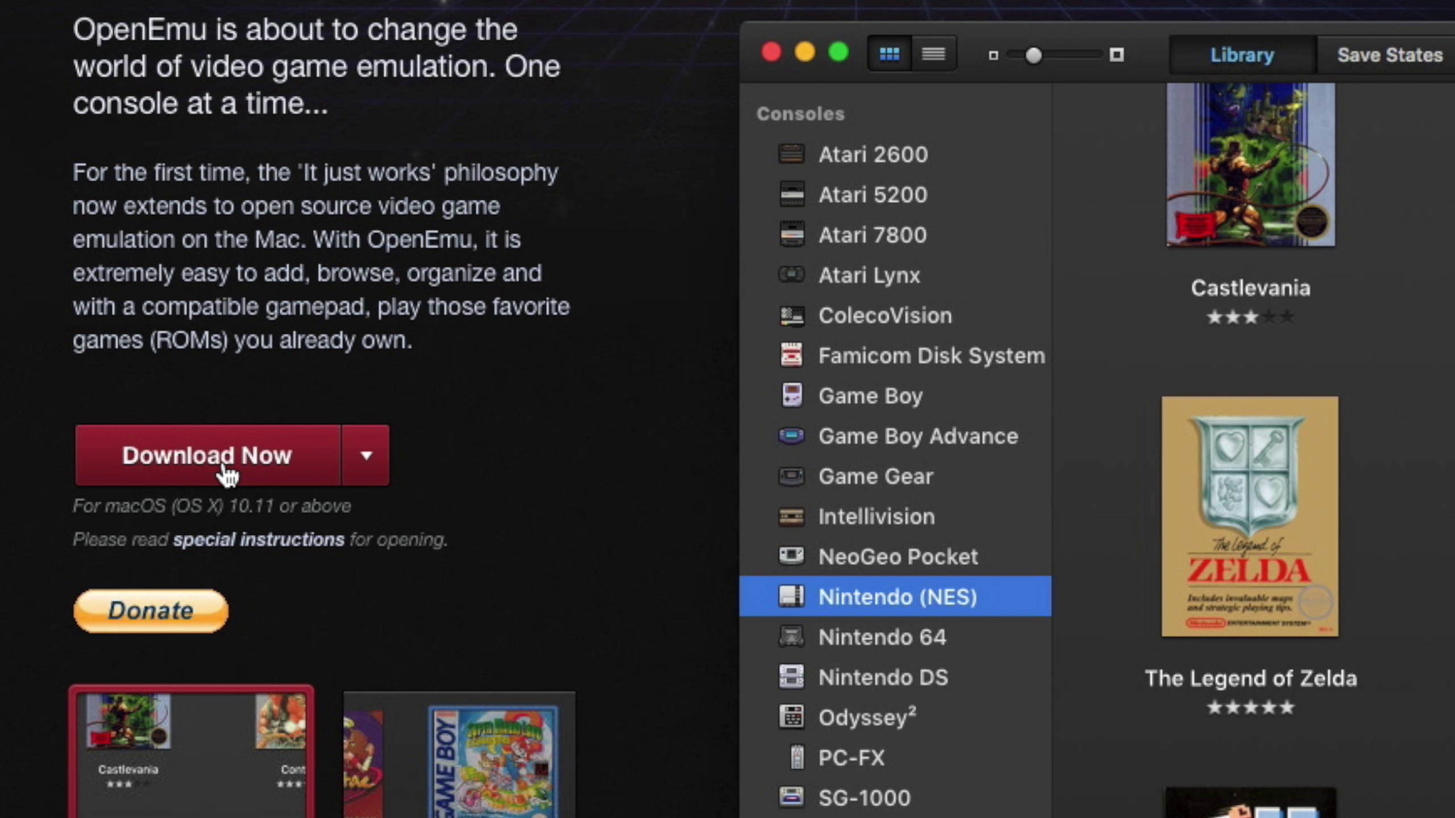
click(363, 476)
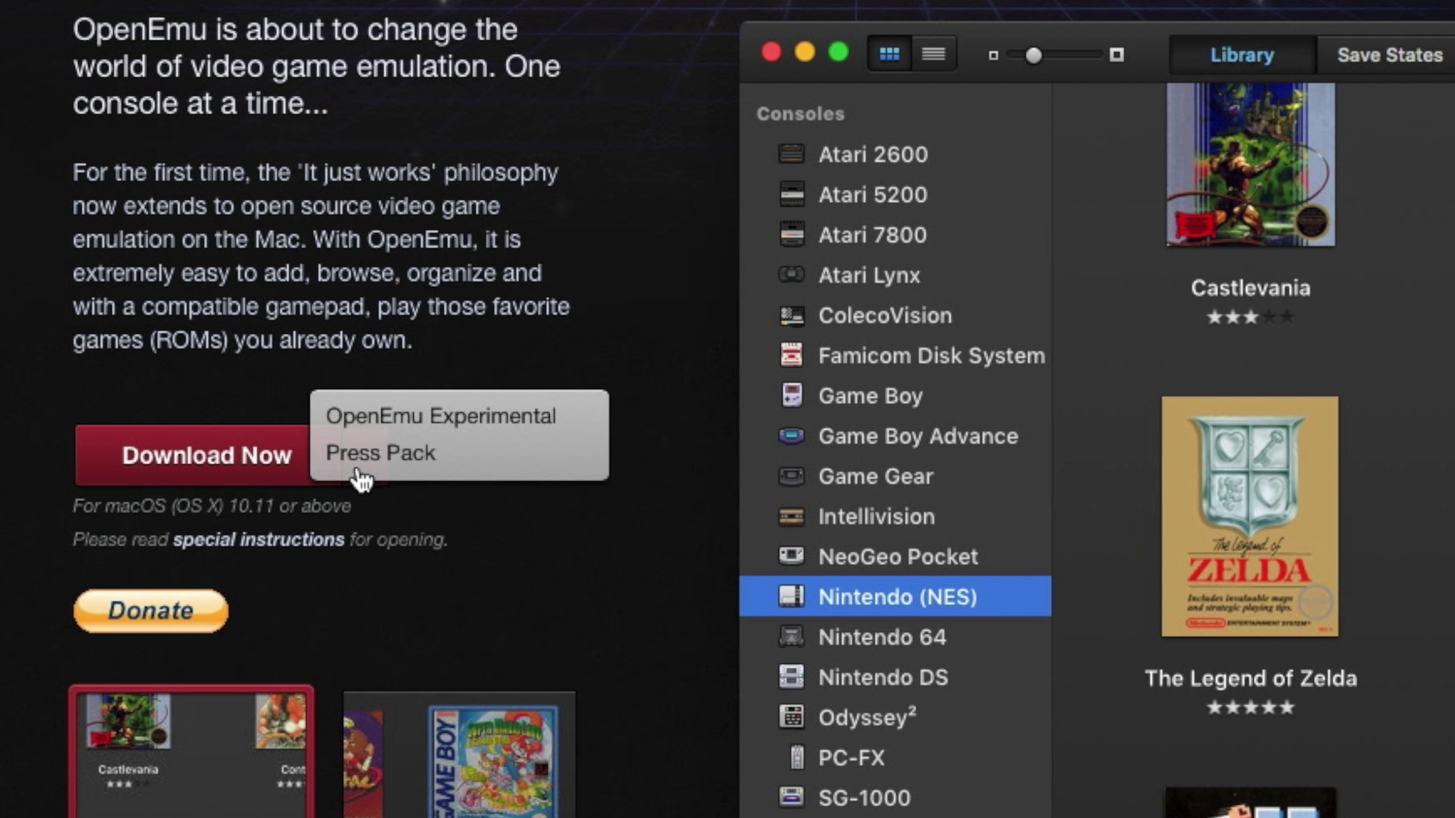
click(367, 415)
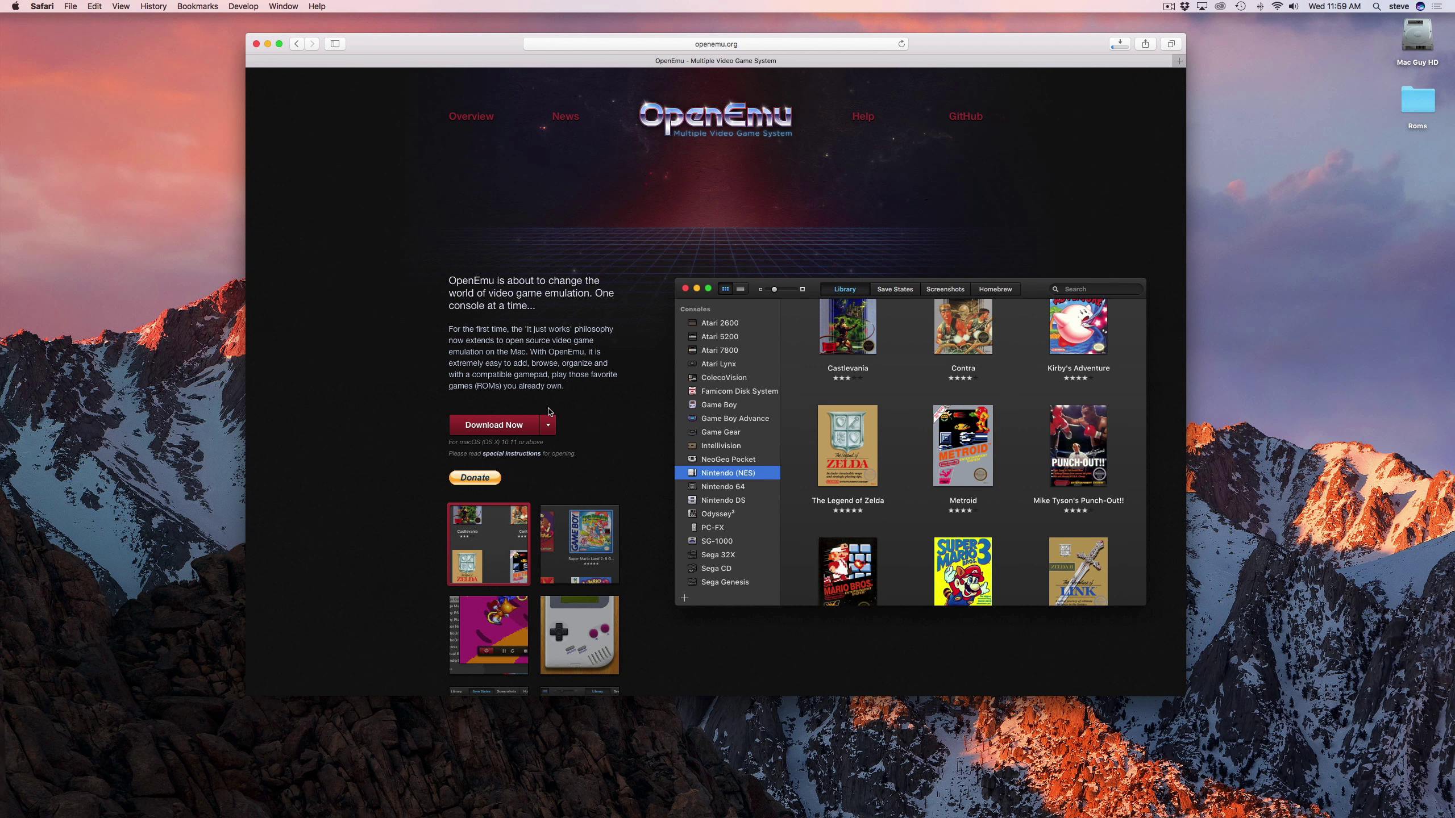
Show the downloaded OpenEmu app in Finder, close the browser window, and move the app to the Applications folder.
mouse_move(1161, 801)
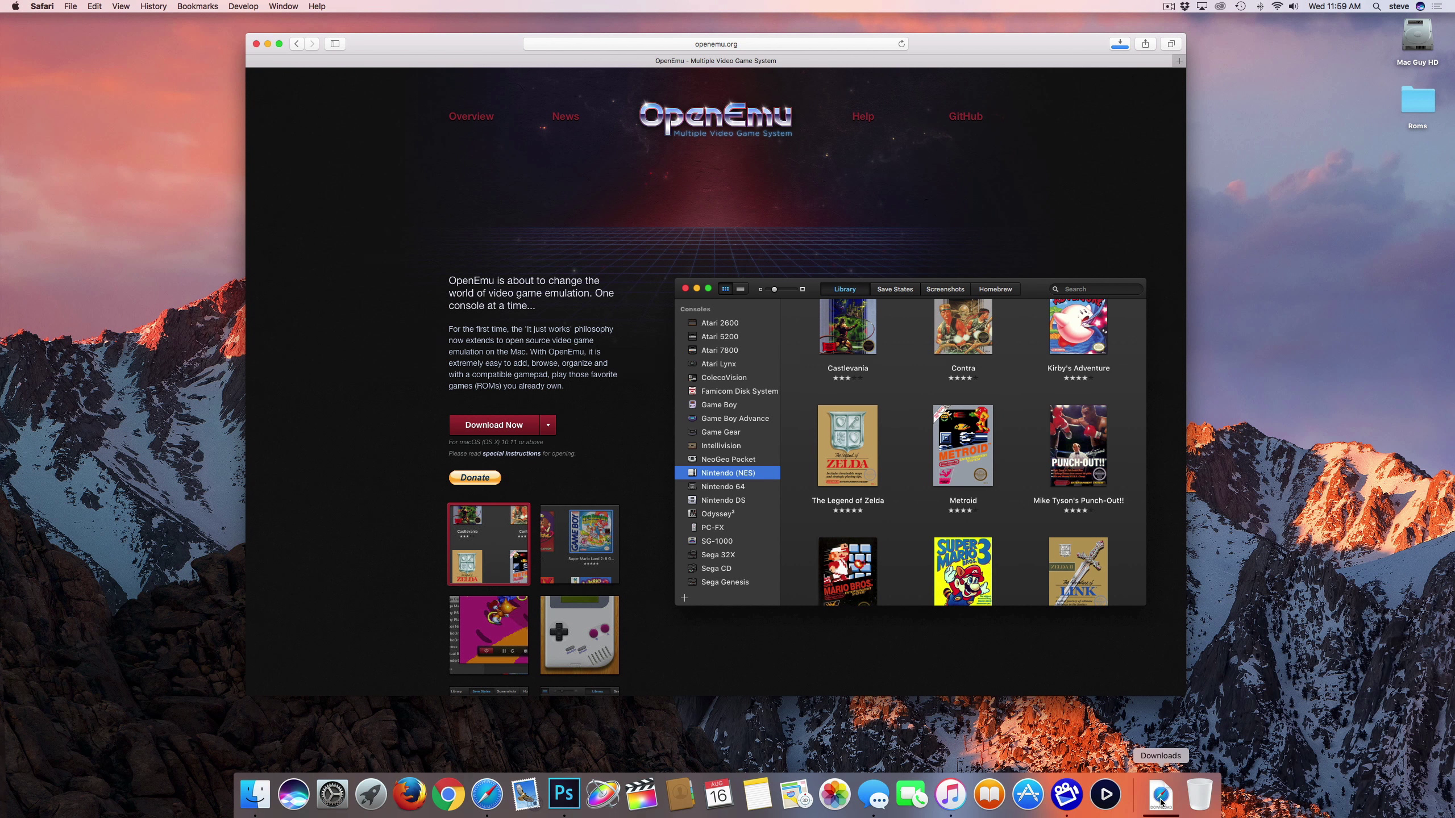
click(1161, 800)
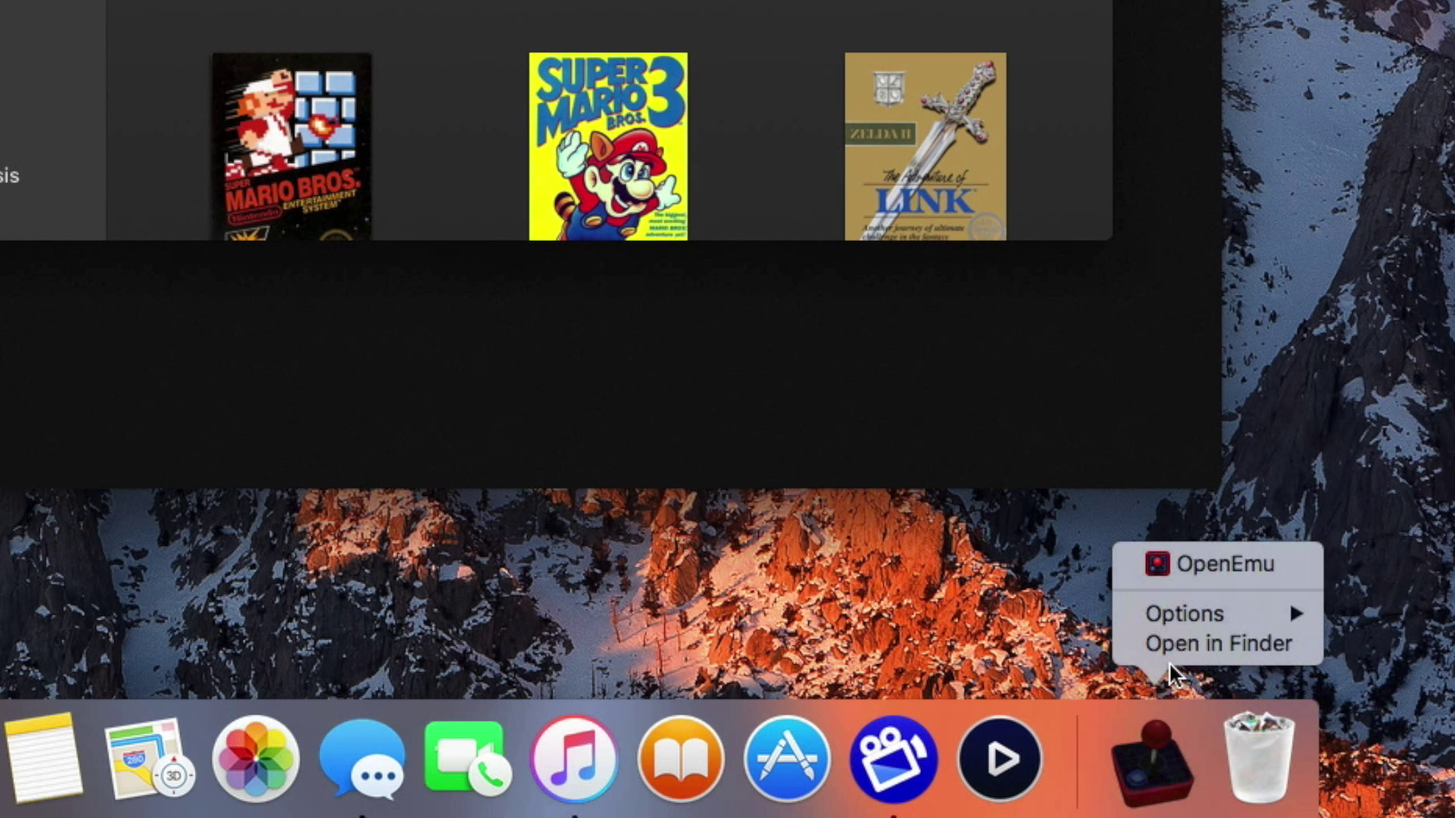
click(1177, 644)
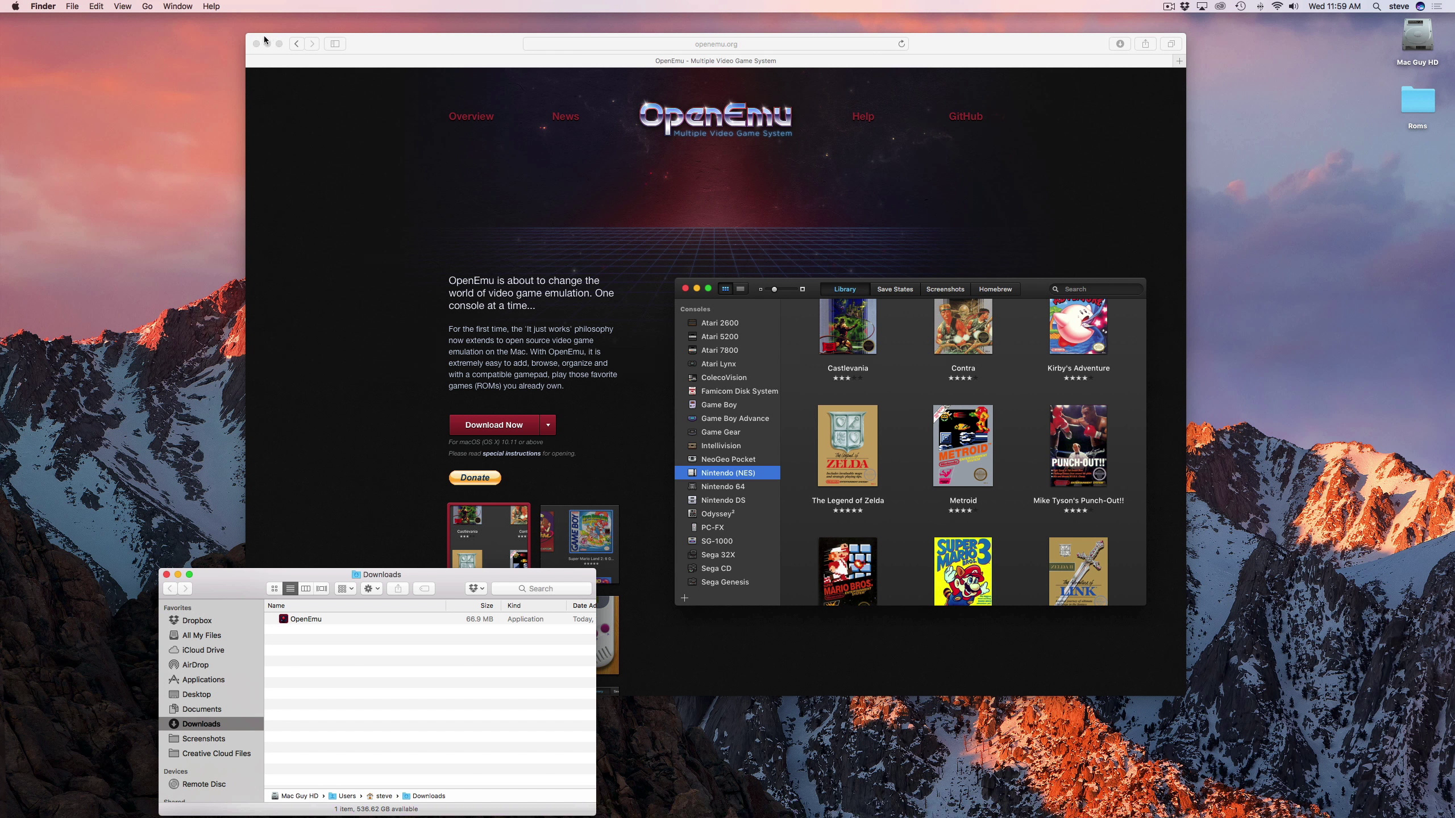
click(256, 44)
drag(233, 576, 491, 253)
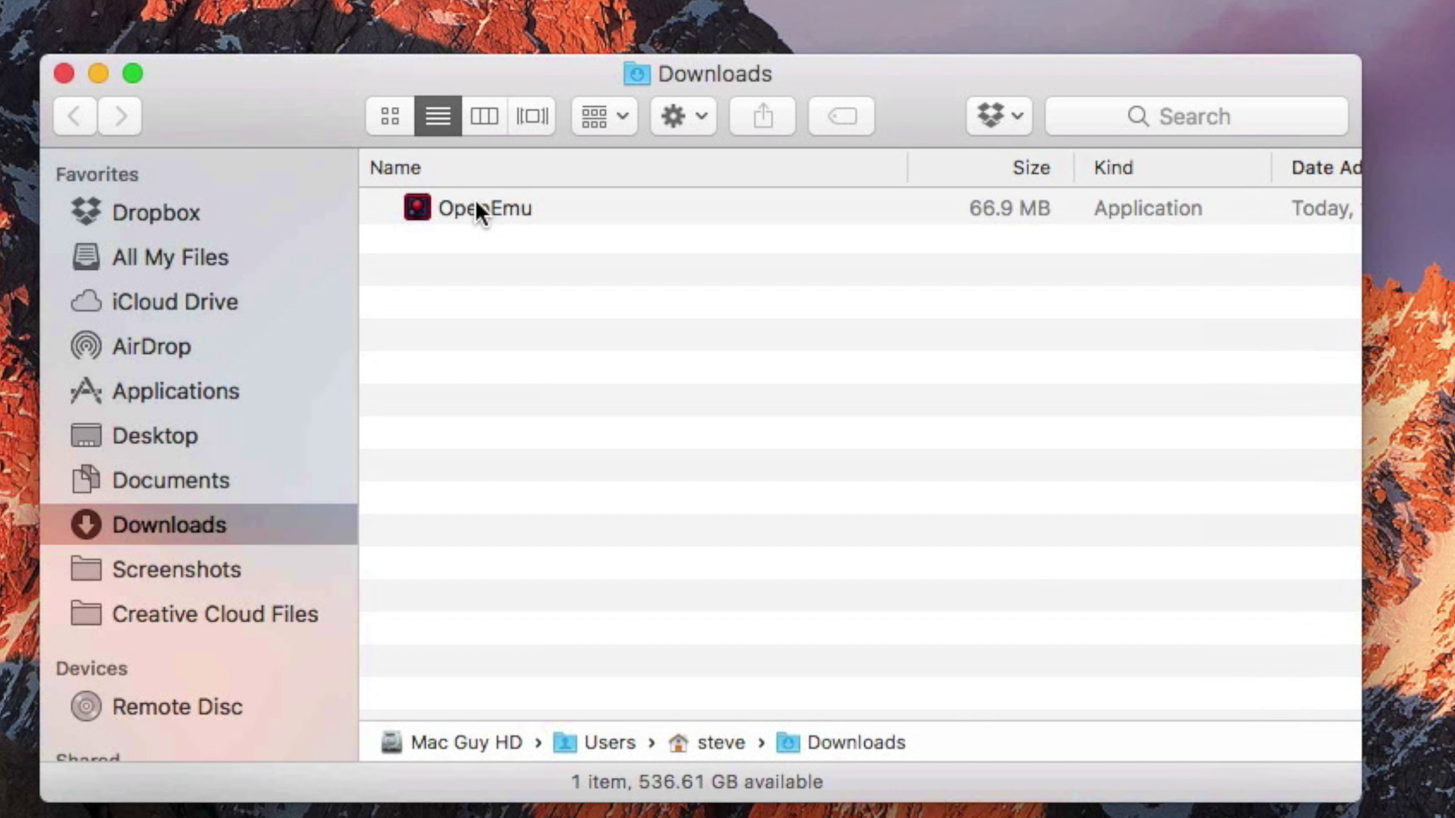
drag(421, 201, 183, 393)
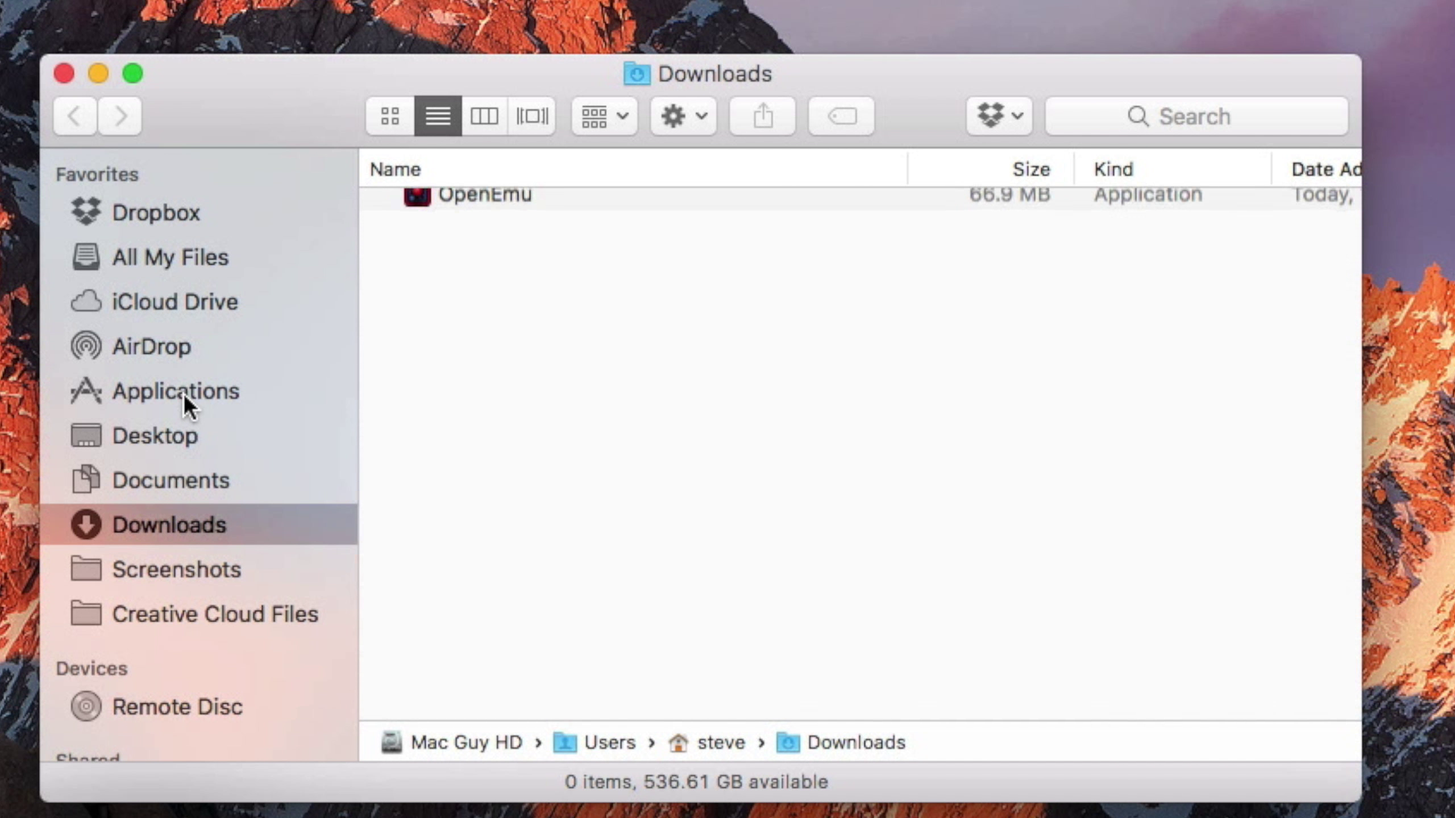
Try to launch OpenEmu from the Applications folder and dismiss the alert.
click(183, 394)
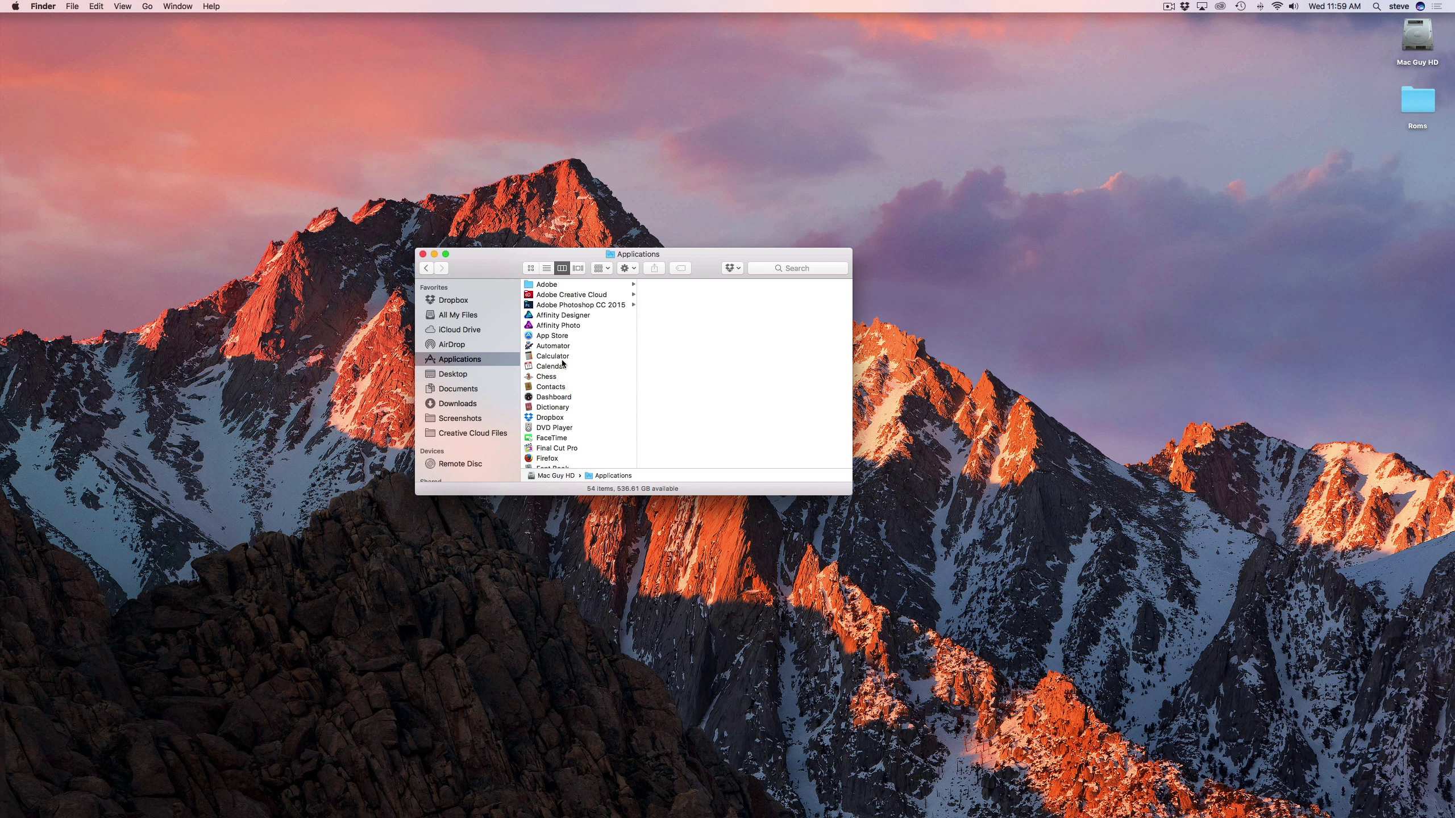
key(o)
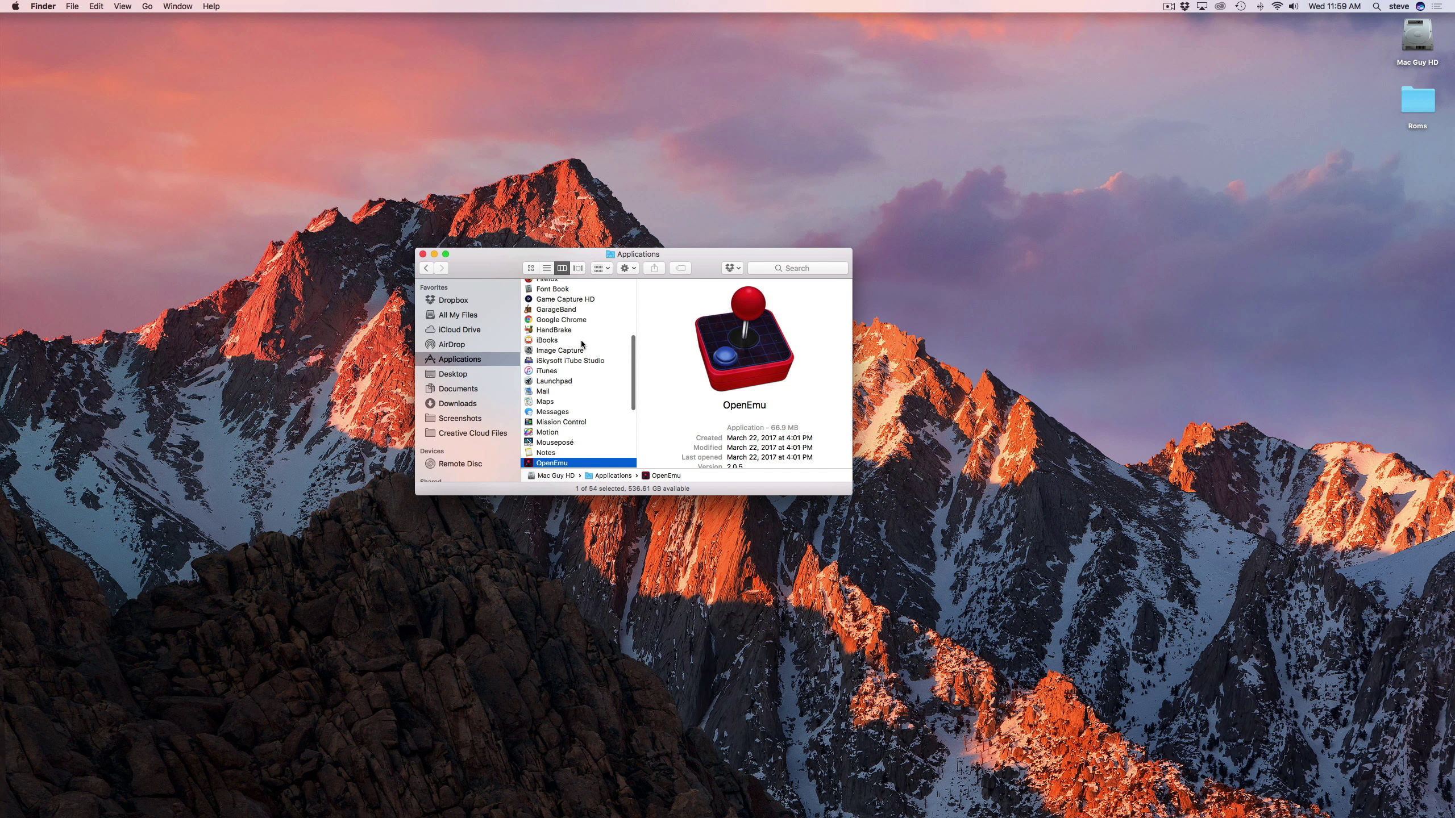
double_click(555, 464)
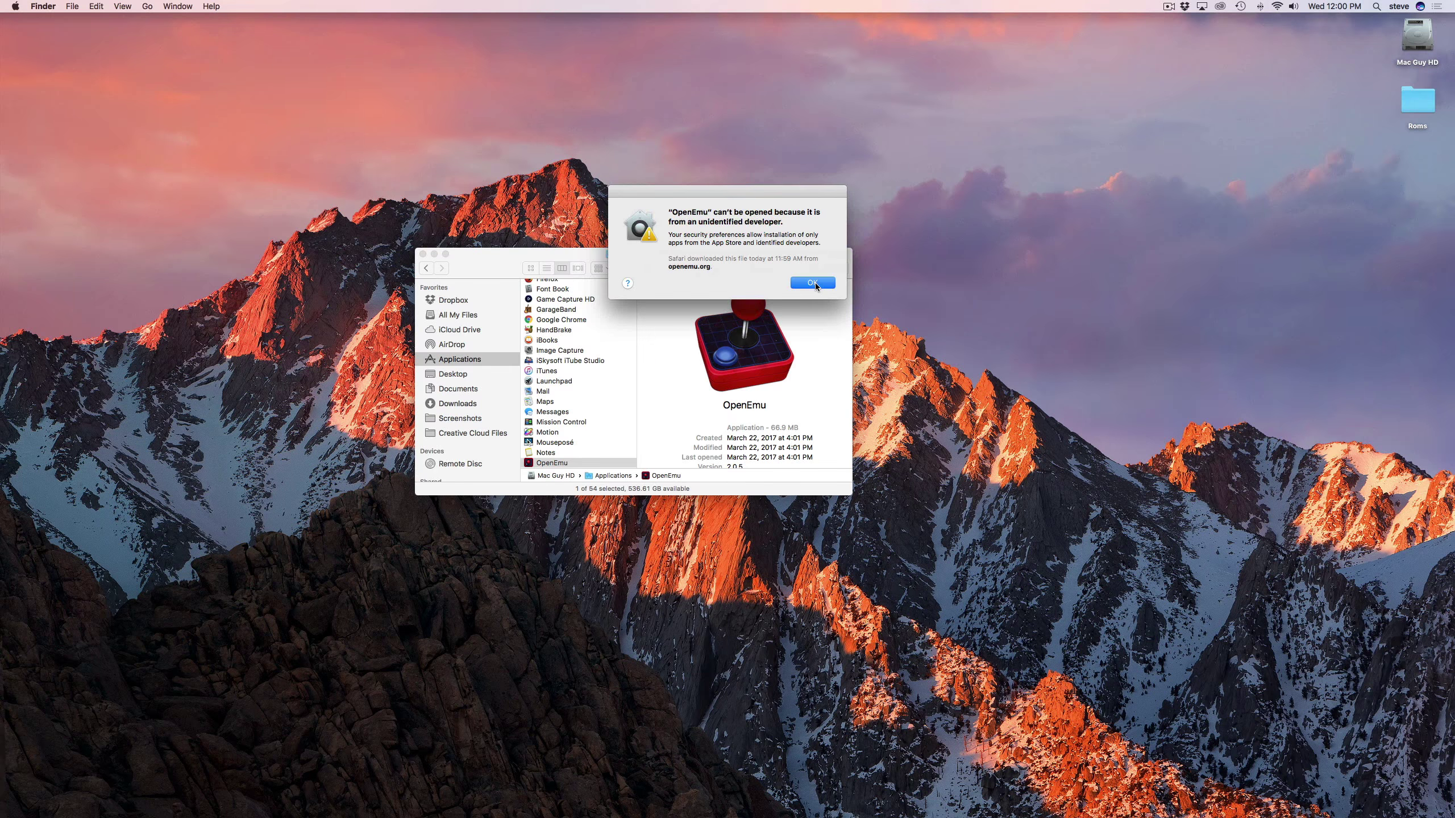
click(812, 282)
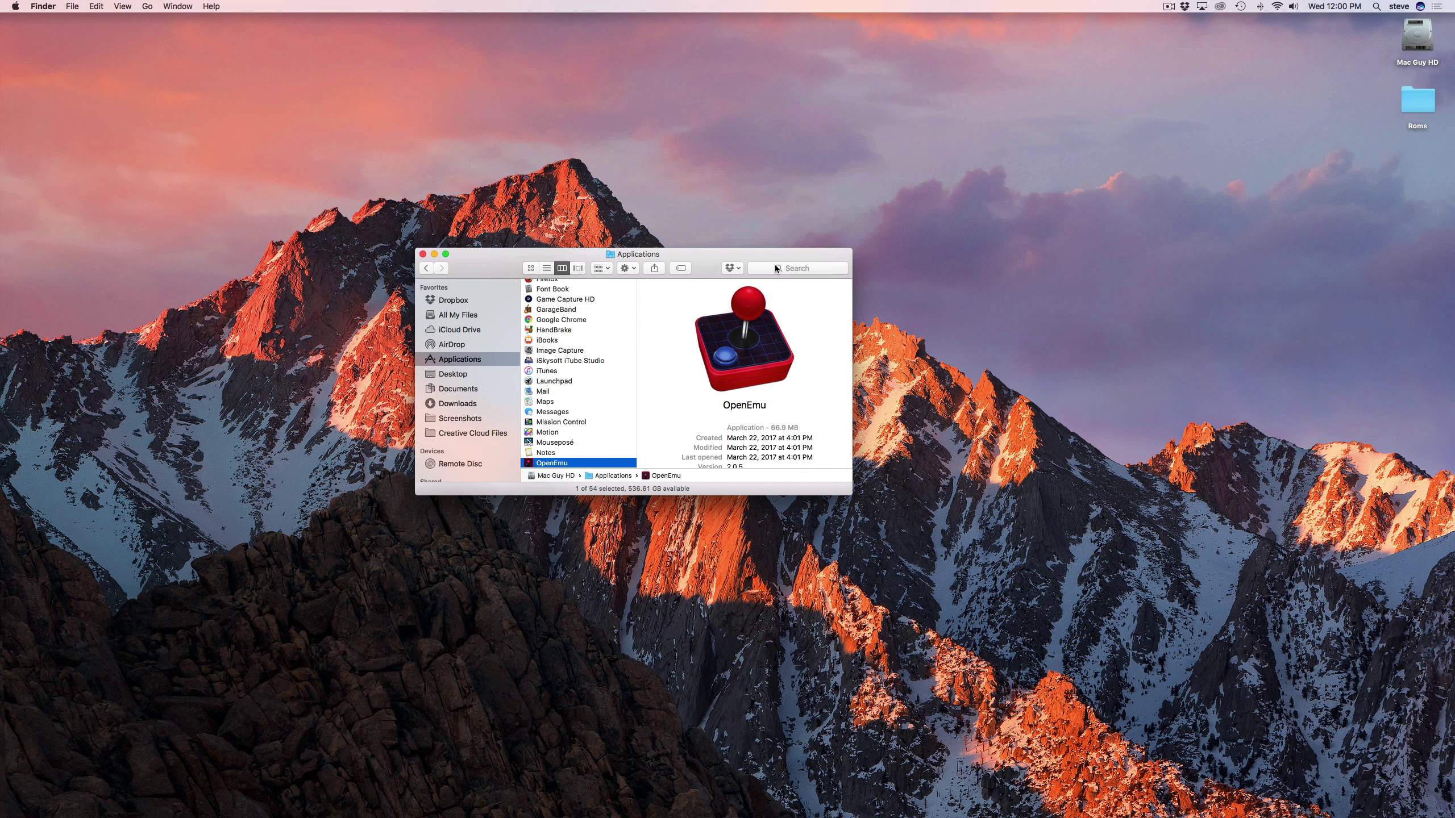
Allow the blocked OpenEmu app to open anyway in the Security & Privacy preferences, and close the preferences and Finder windows.
click(15, 6)
click(65, 105)
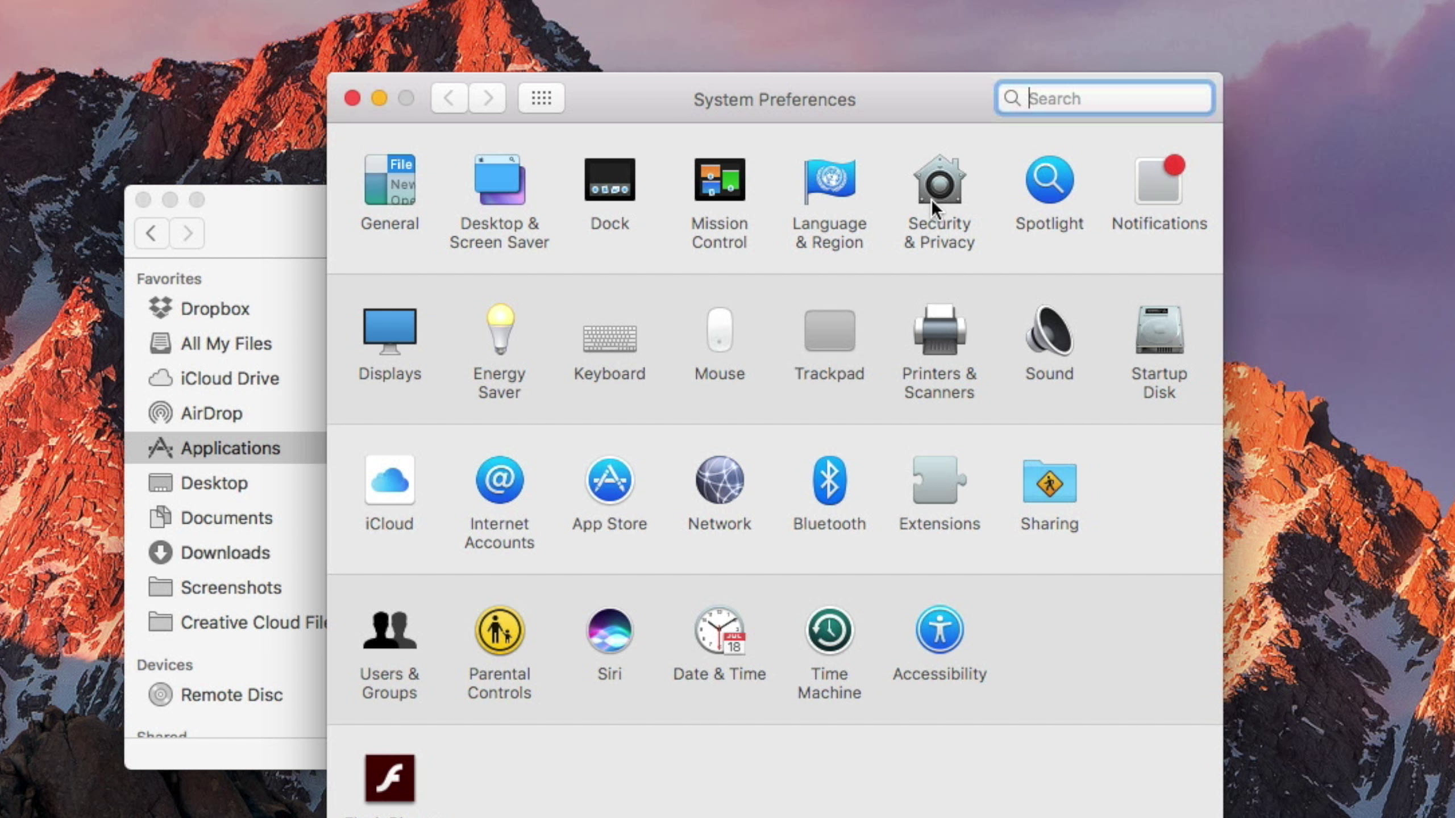
click(931, 199)
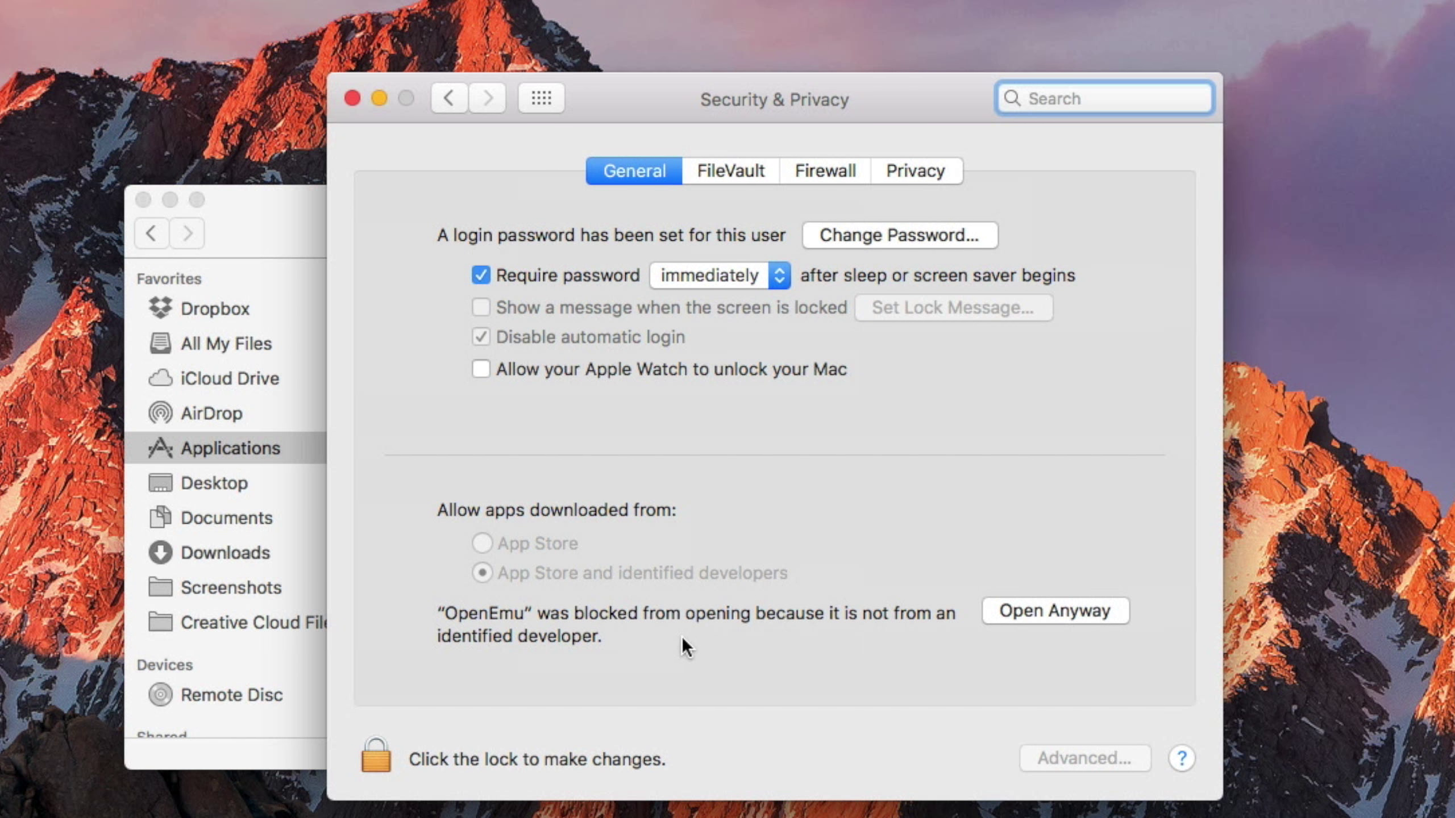
click(1043, 608)
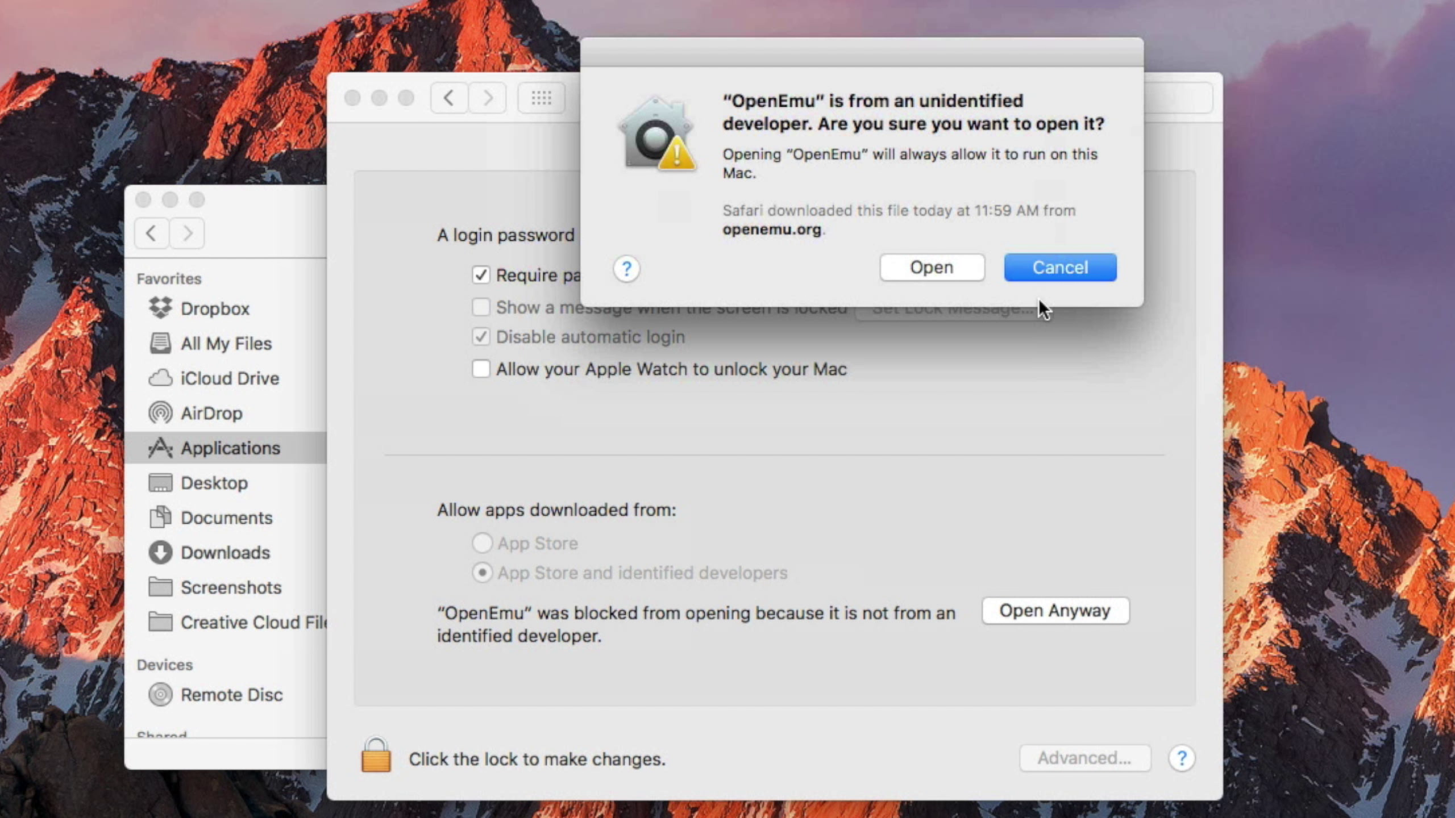
click(952, 257)
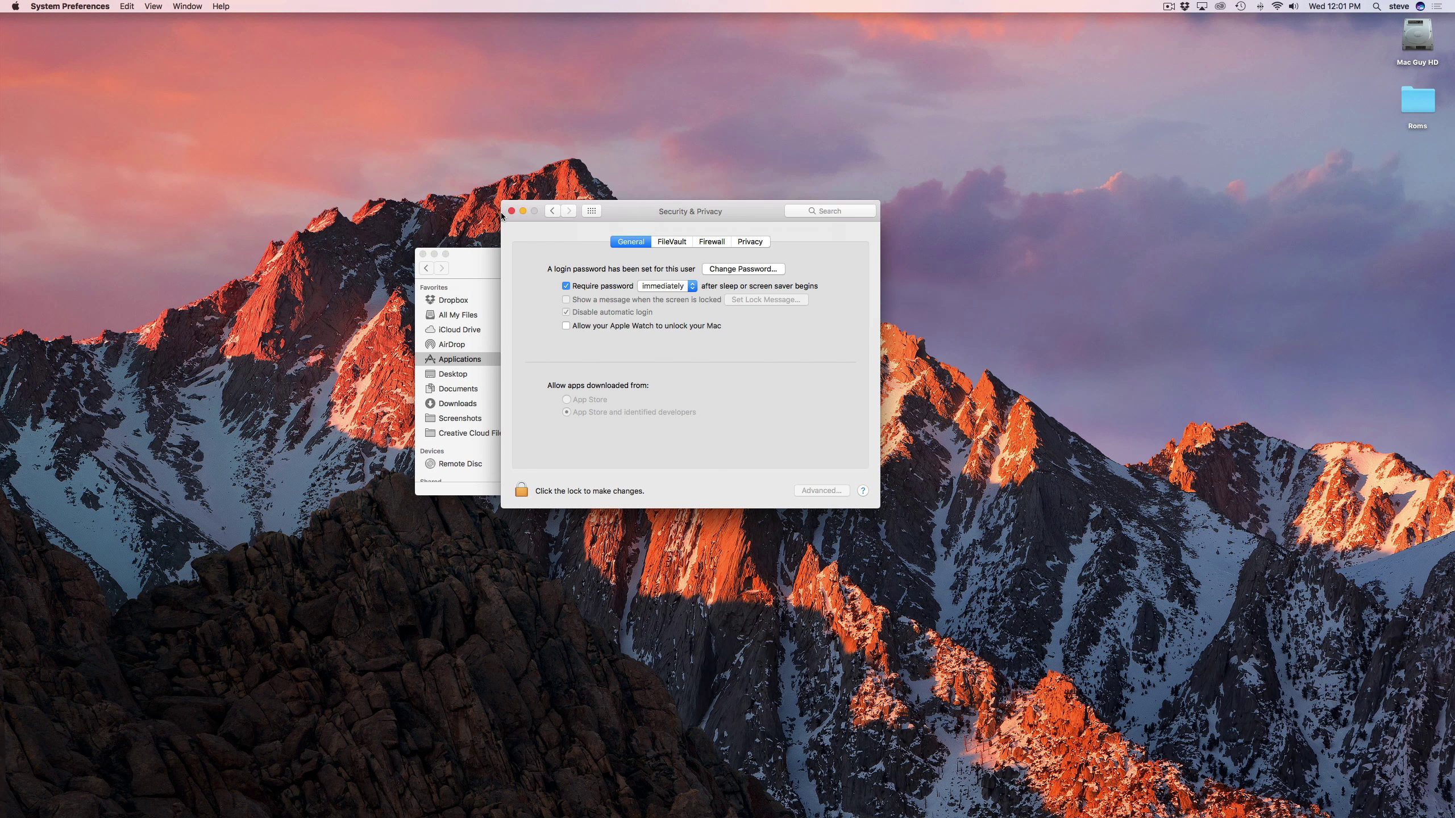
click(511, 211)
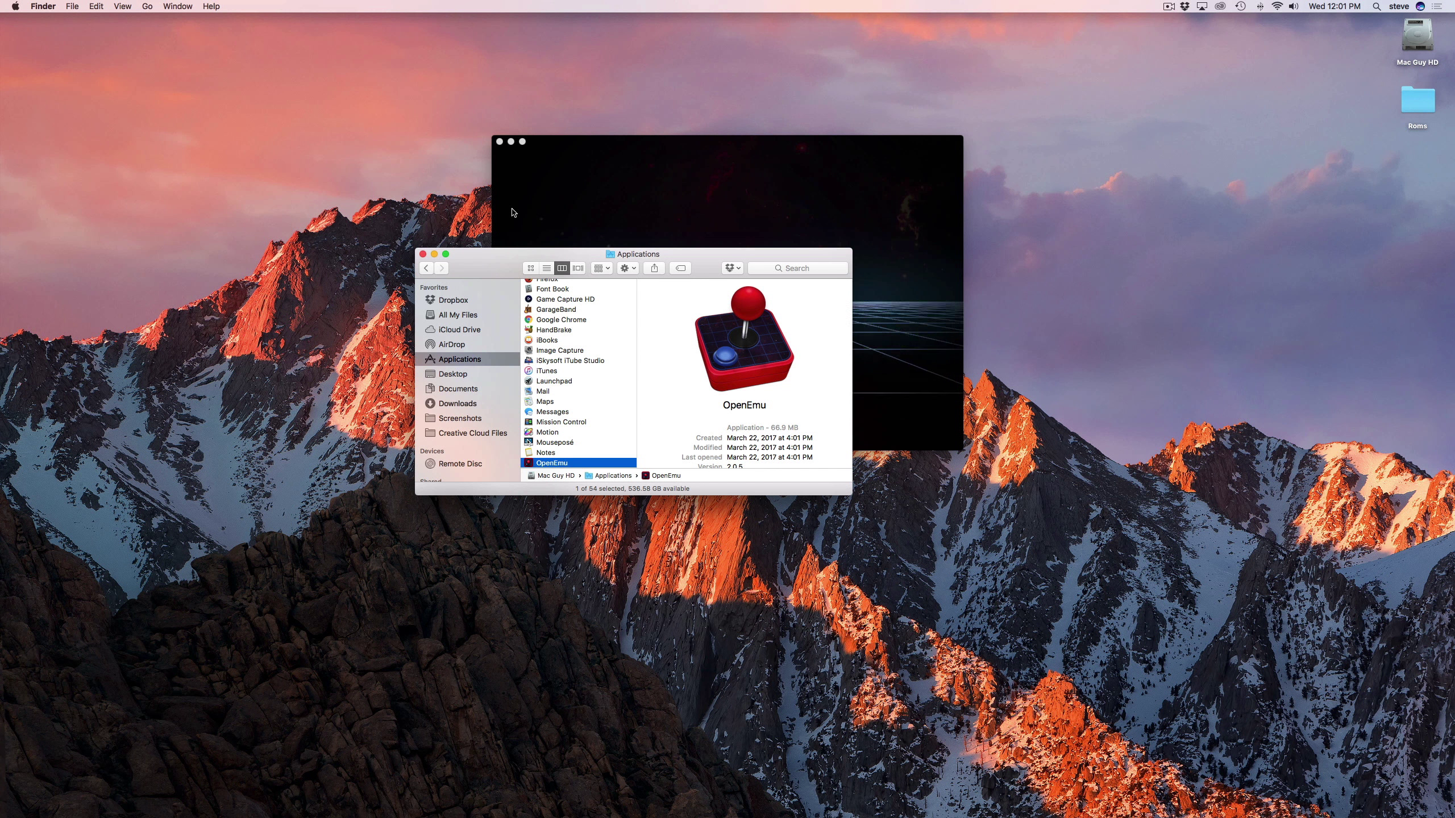
click(422, 255)
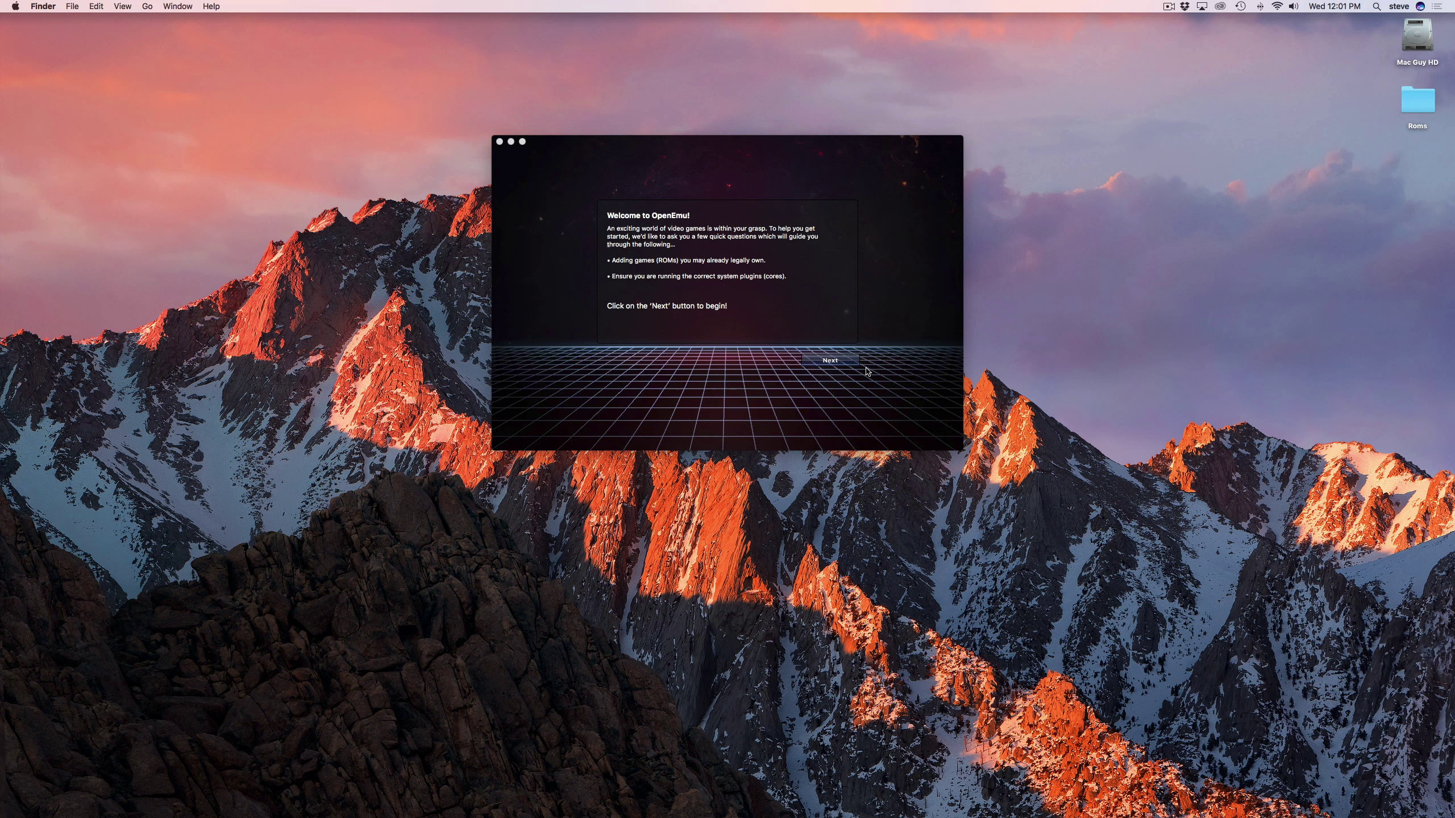
Complete OpenEmu's welcome setup, installing the preselected system cores.
click(848, 360)
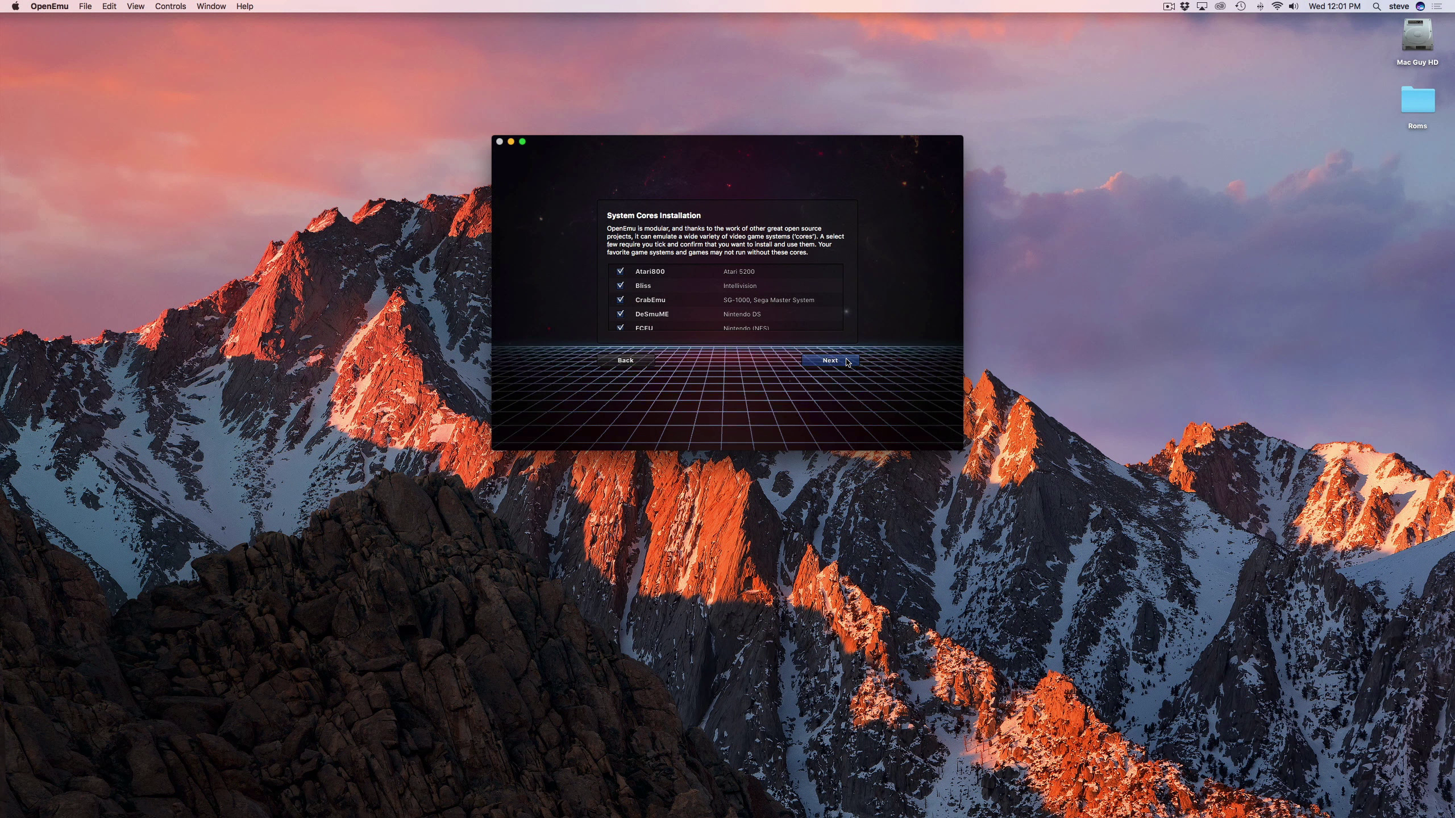
click(847, 361)
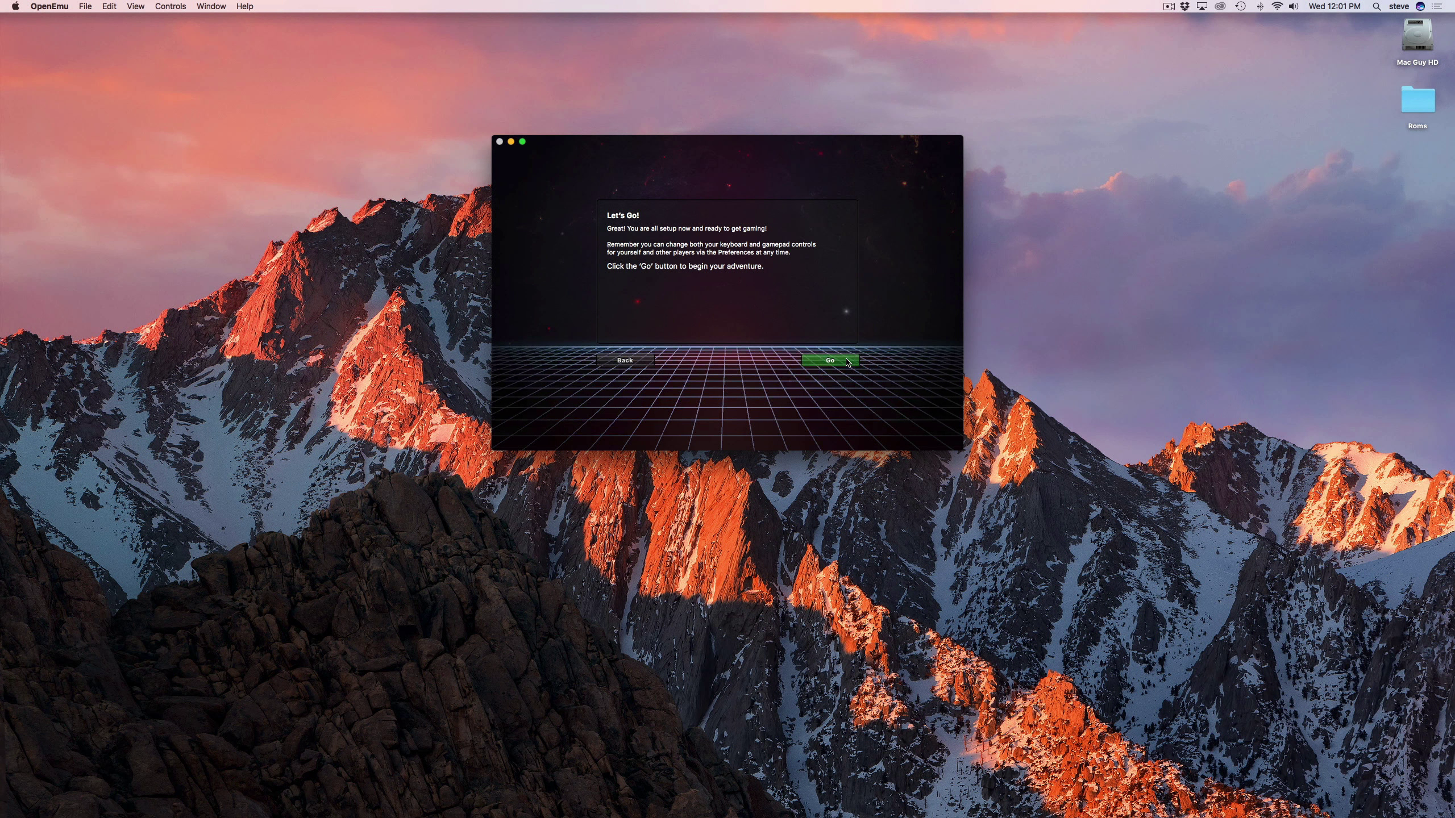
click(848, 361)
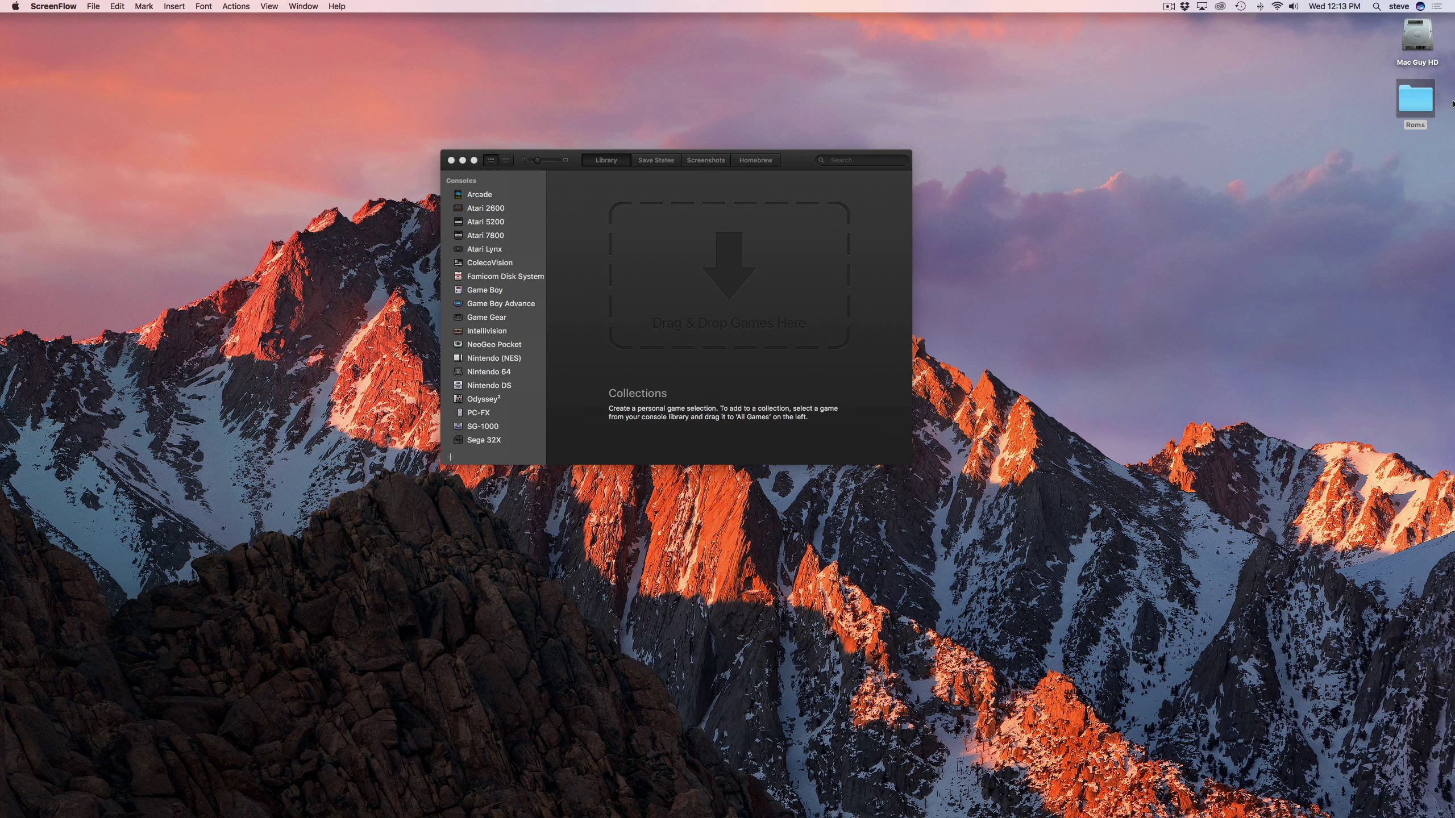
Open the desktop's Roms folder beside OpenEmu and add all of its game files to the library.
drag(1417, 98, 993, 324)
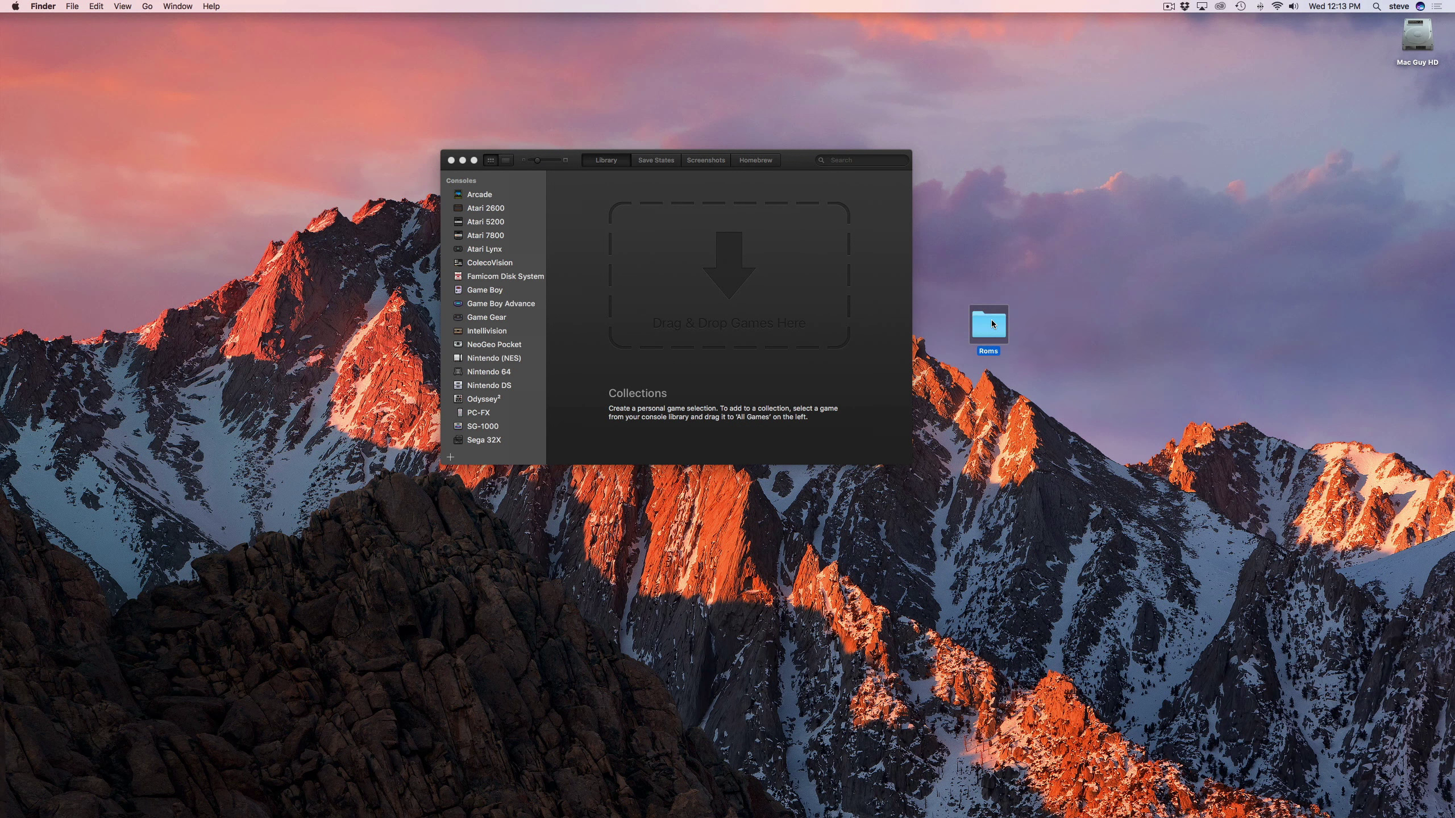
double_click(992, 324)
drag(1049, 235, 1288, 348)
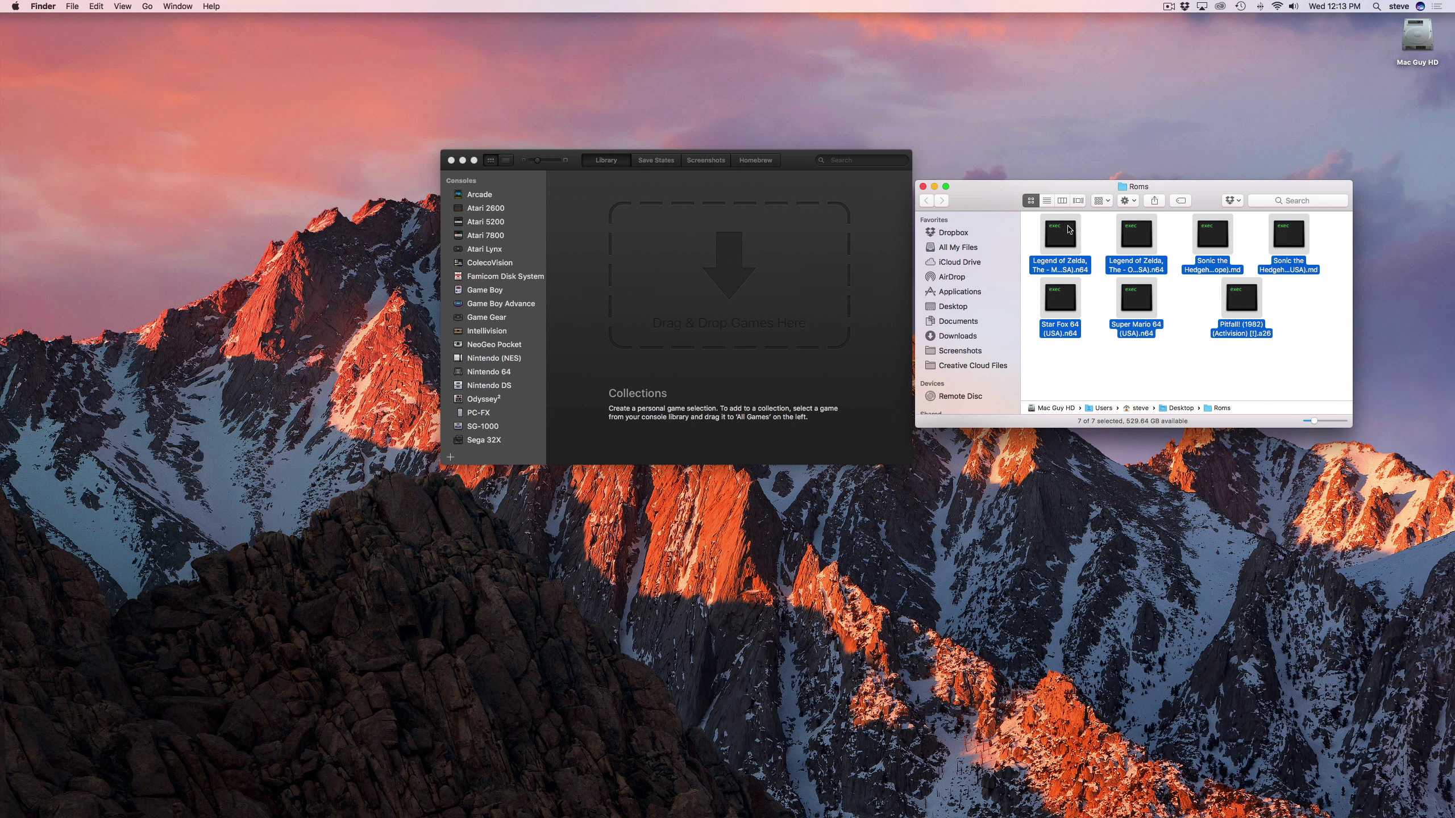
drag(1069, 229, 687, 255)
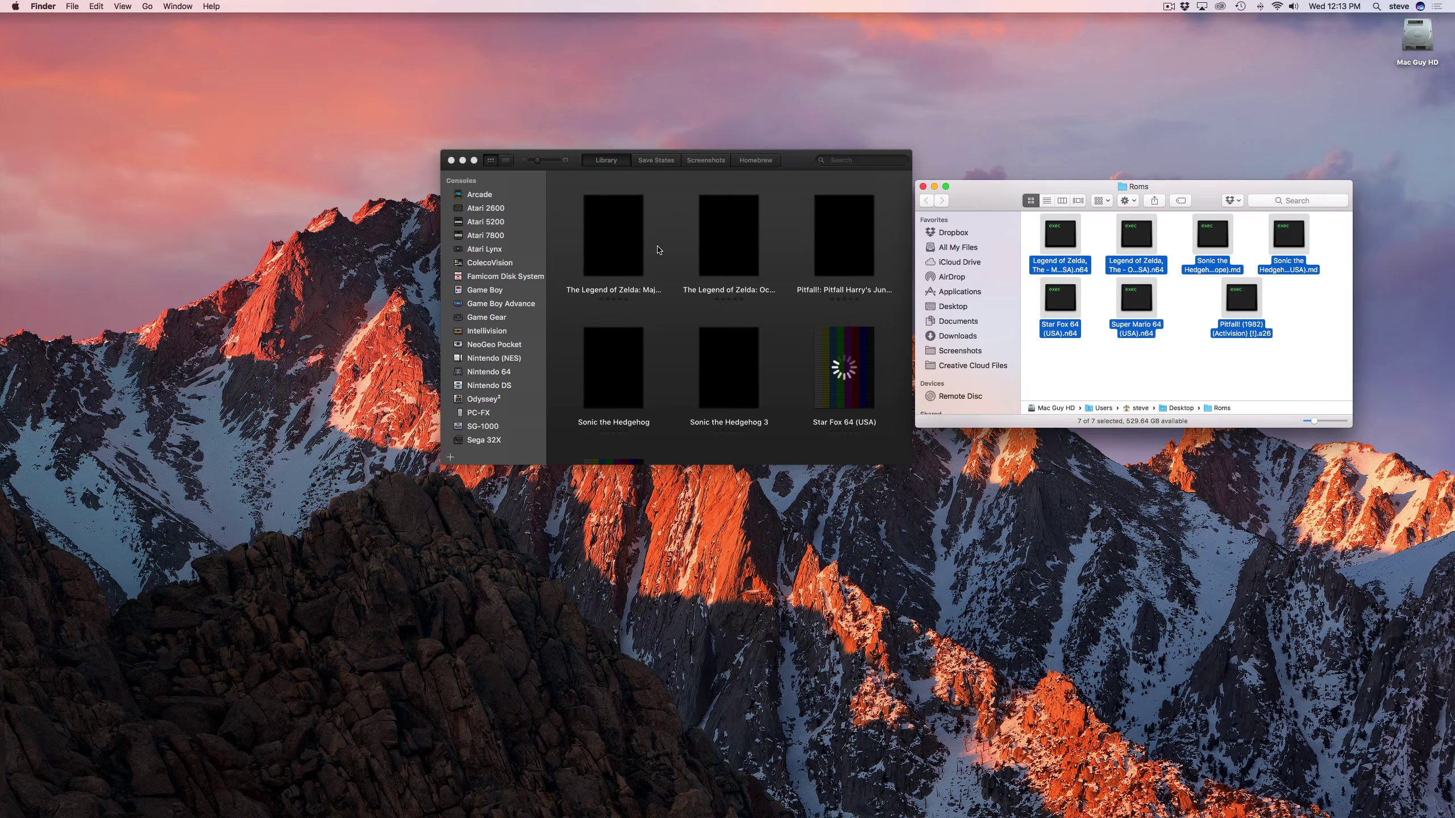
Review the imported games under Atari 2600, Nintendo 64 and Sega Genesis.
click(503, 209)
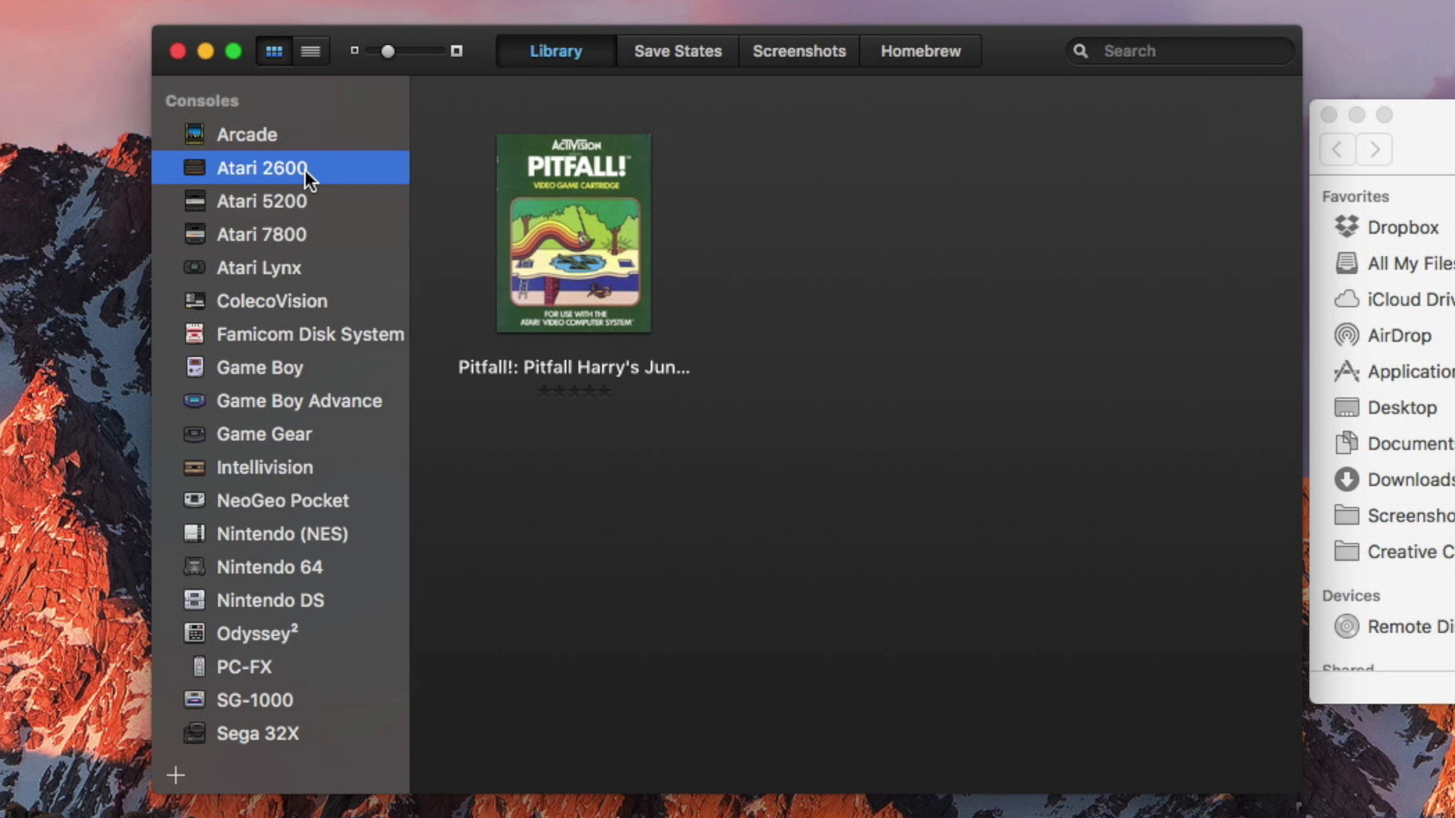
click(289, 567)
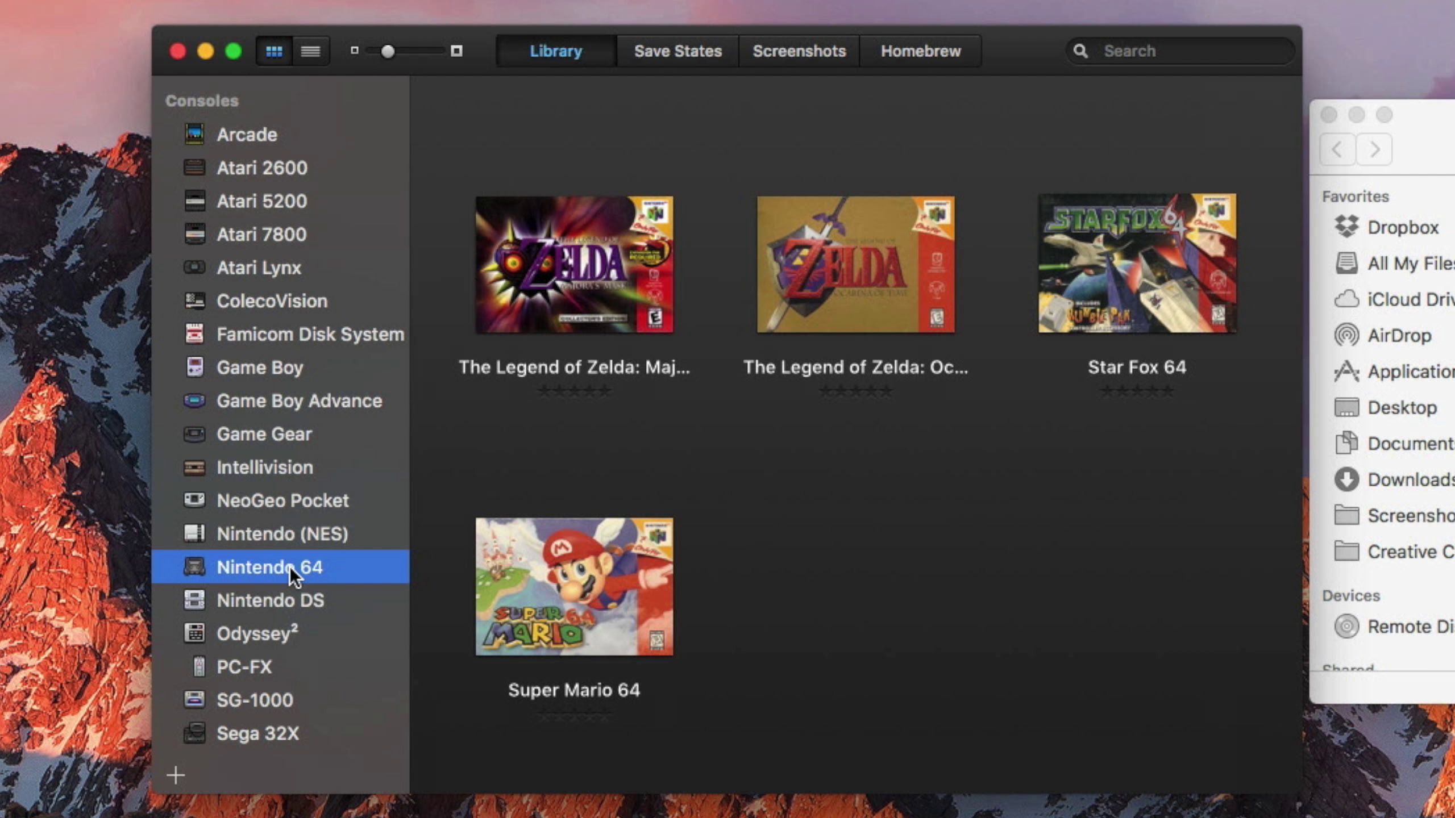
scroll(290, 566, down, 5)
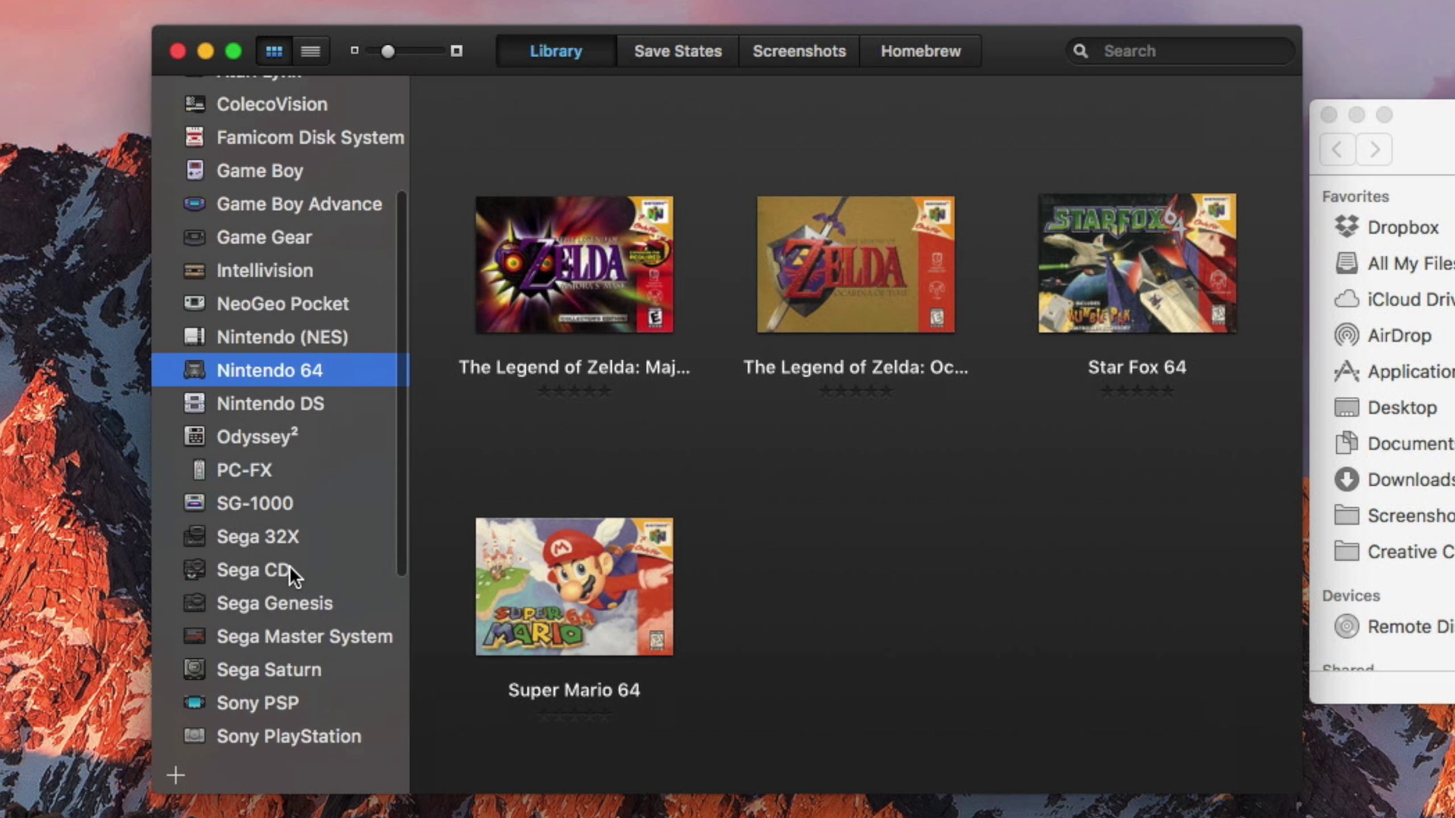
click(289, 568)
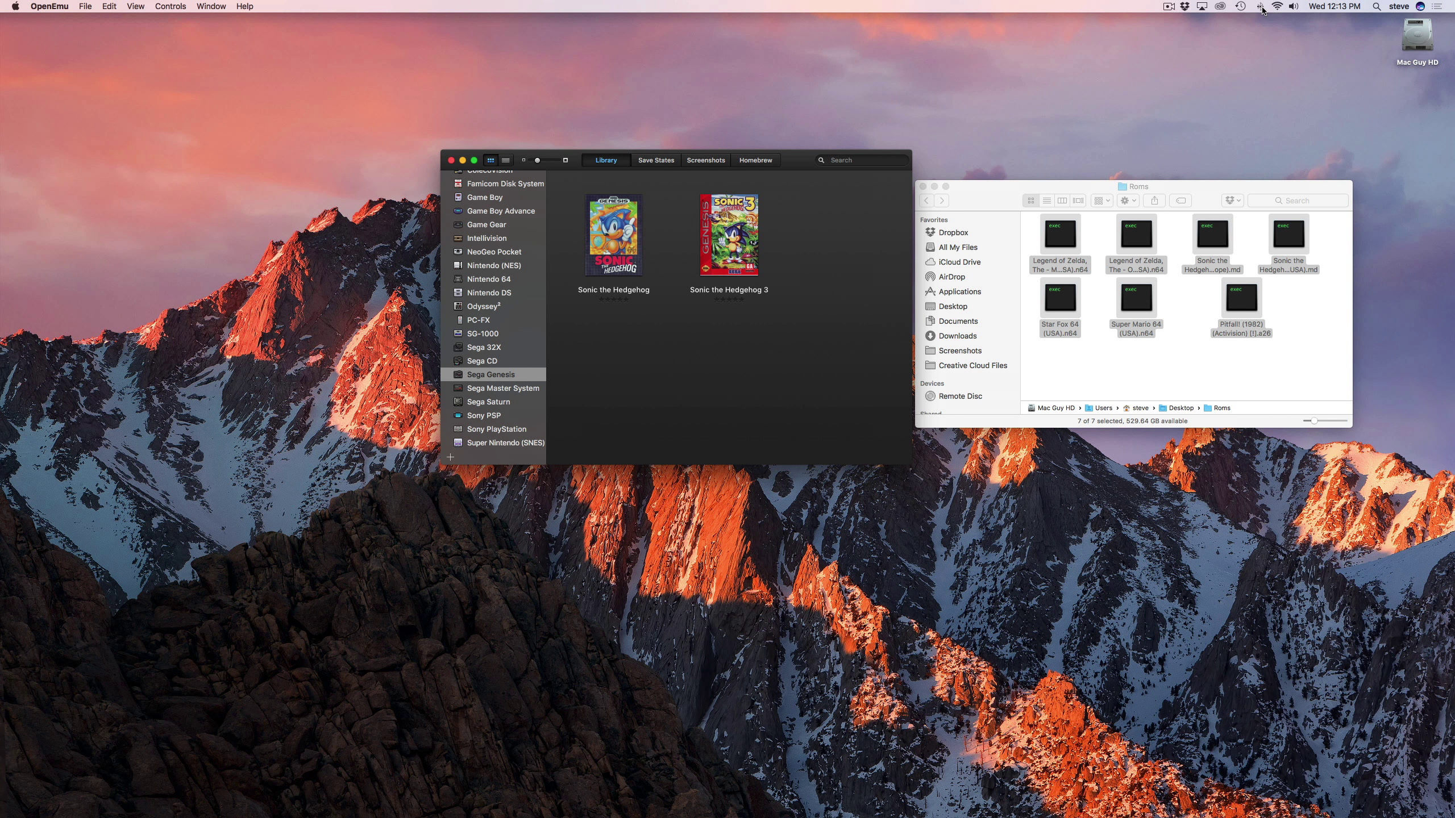
click(85, 6)
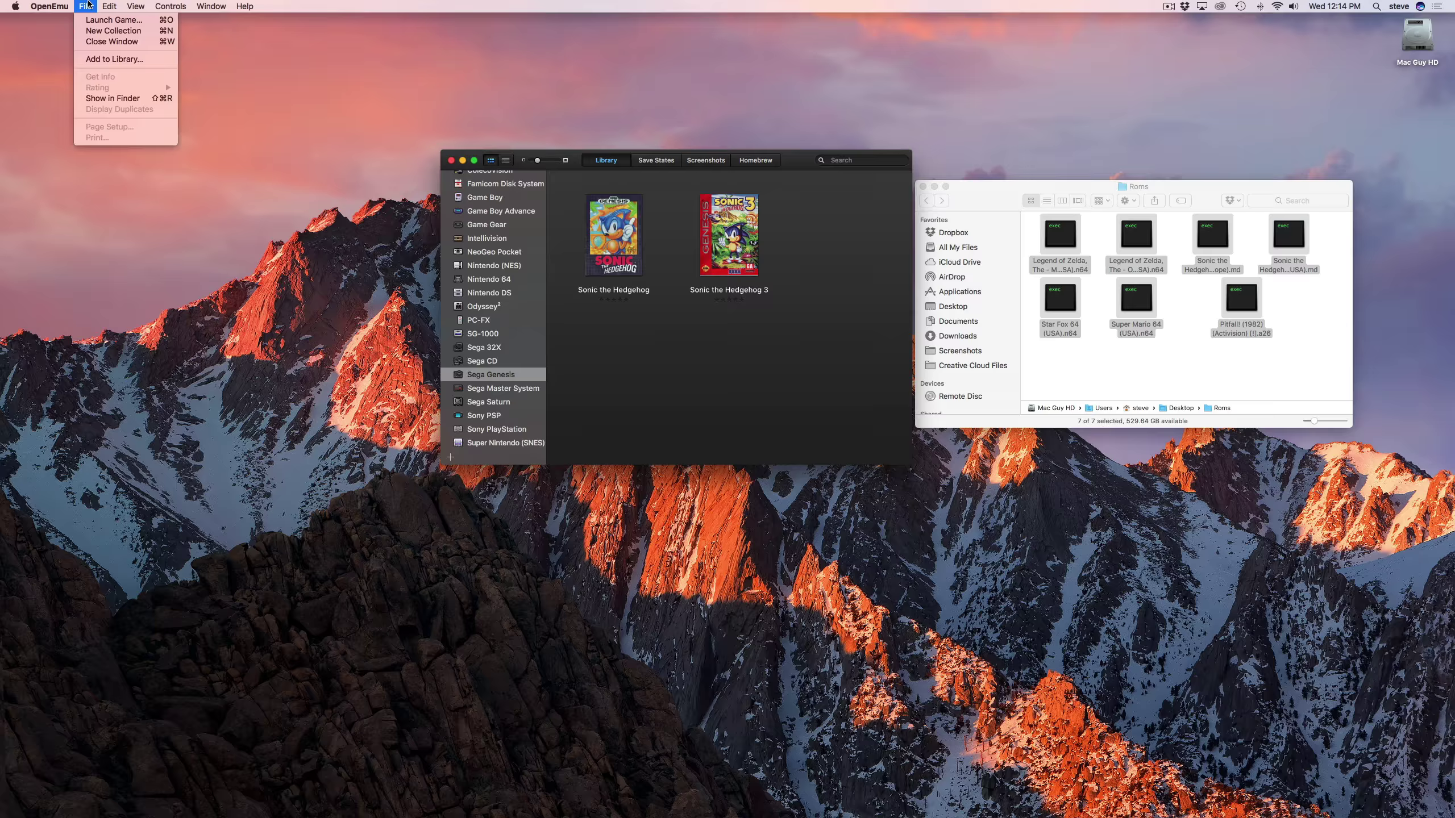
mouse_move(51, 6)
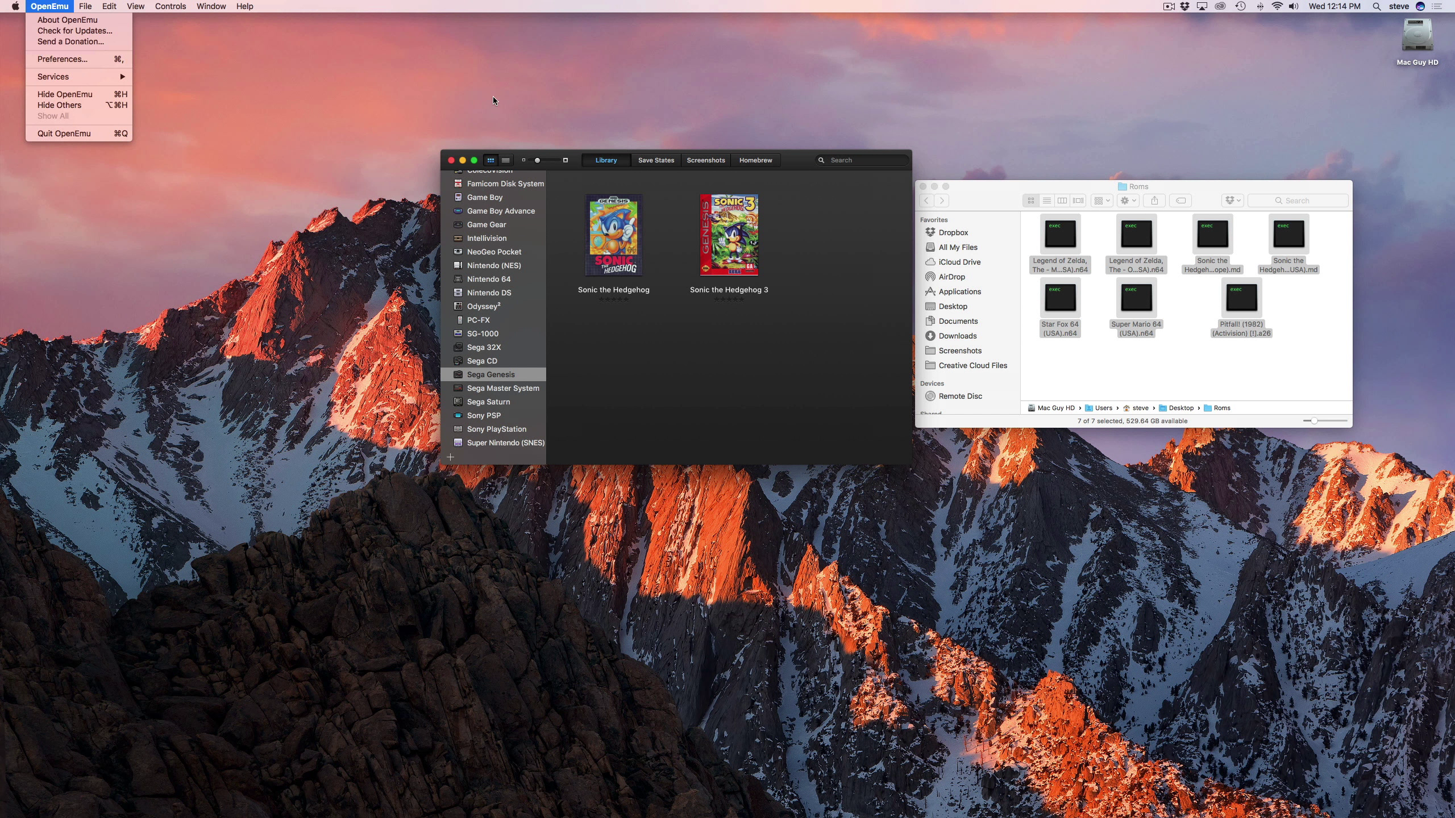
click(612, 105)
click(709, 269)
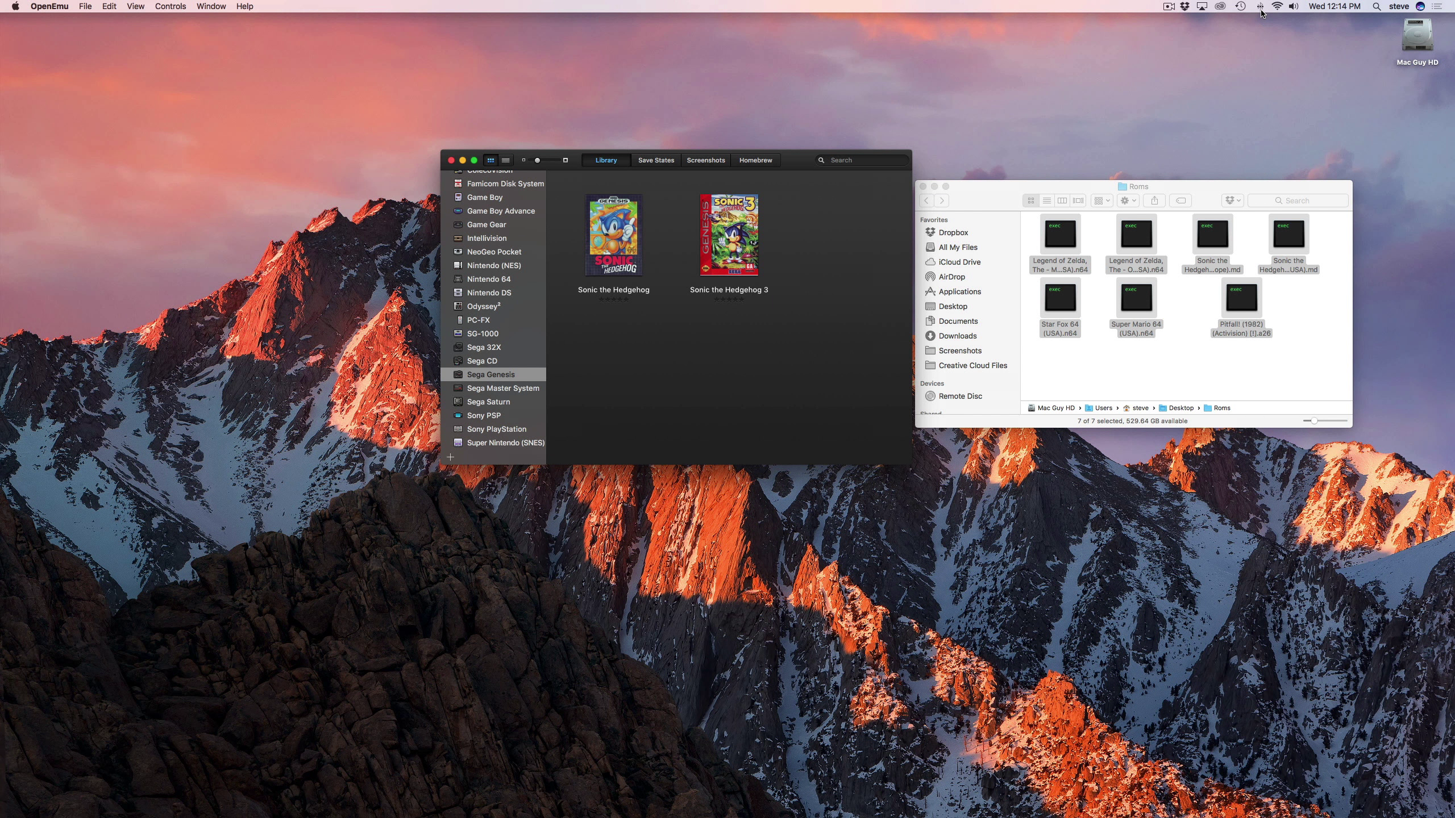
Set up Player 1's Sega Genesis controls in the preferences with the Xbox Wireless Controller as input, and close the preferences.
click(58, 6)
click(191, 176)
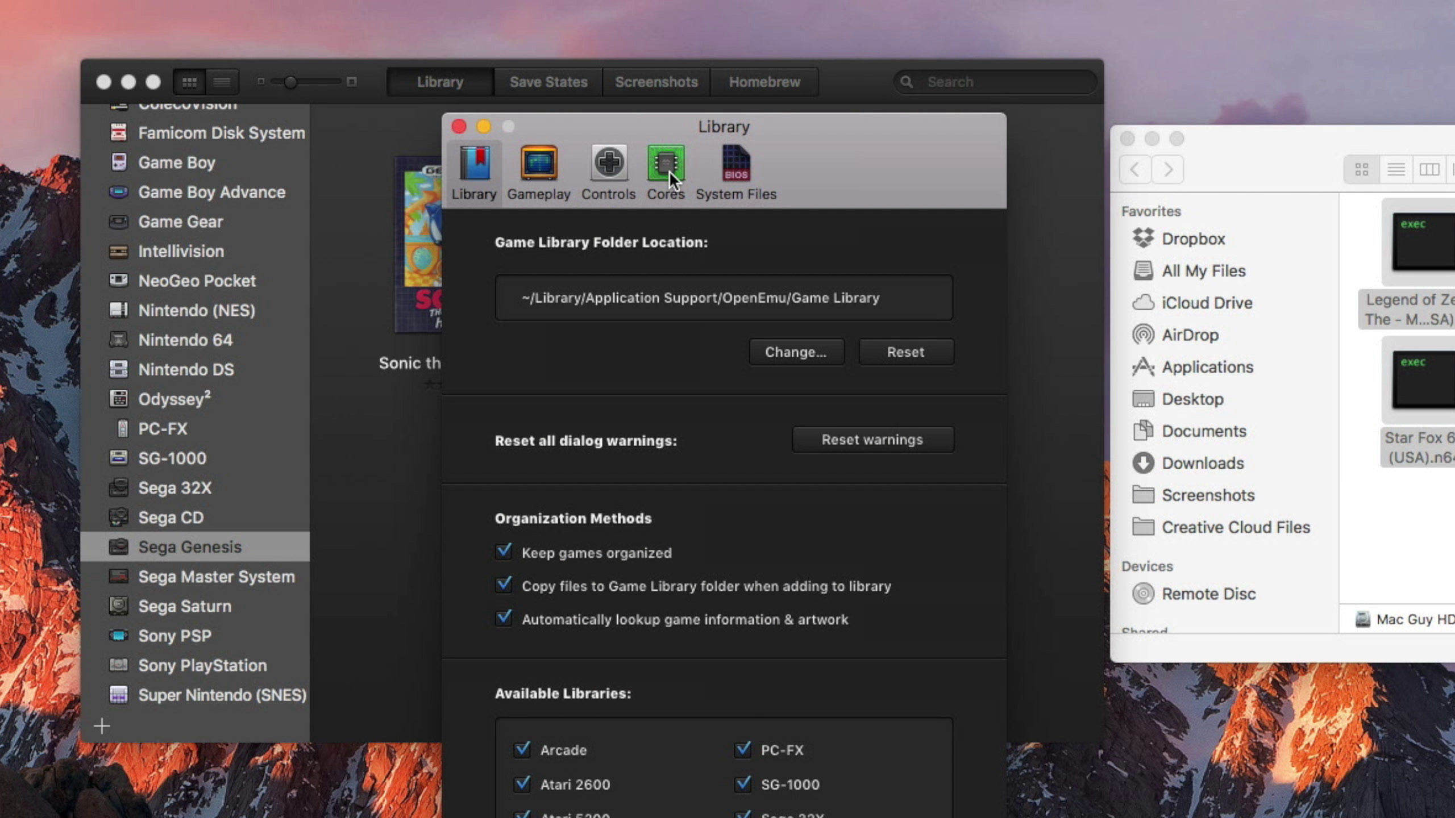
click(619, 164)
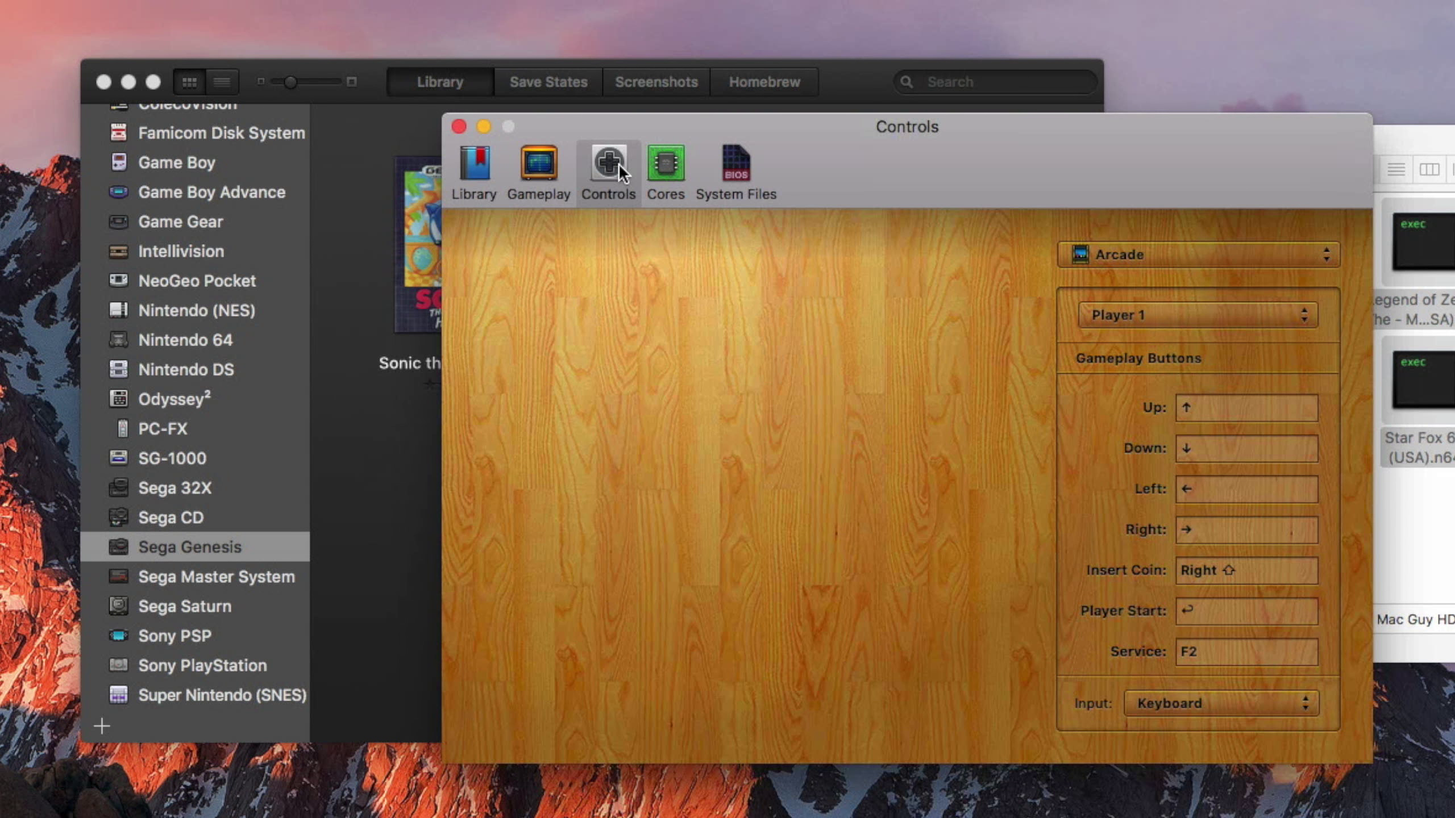
click(1162, 255)
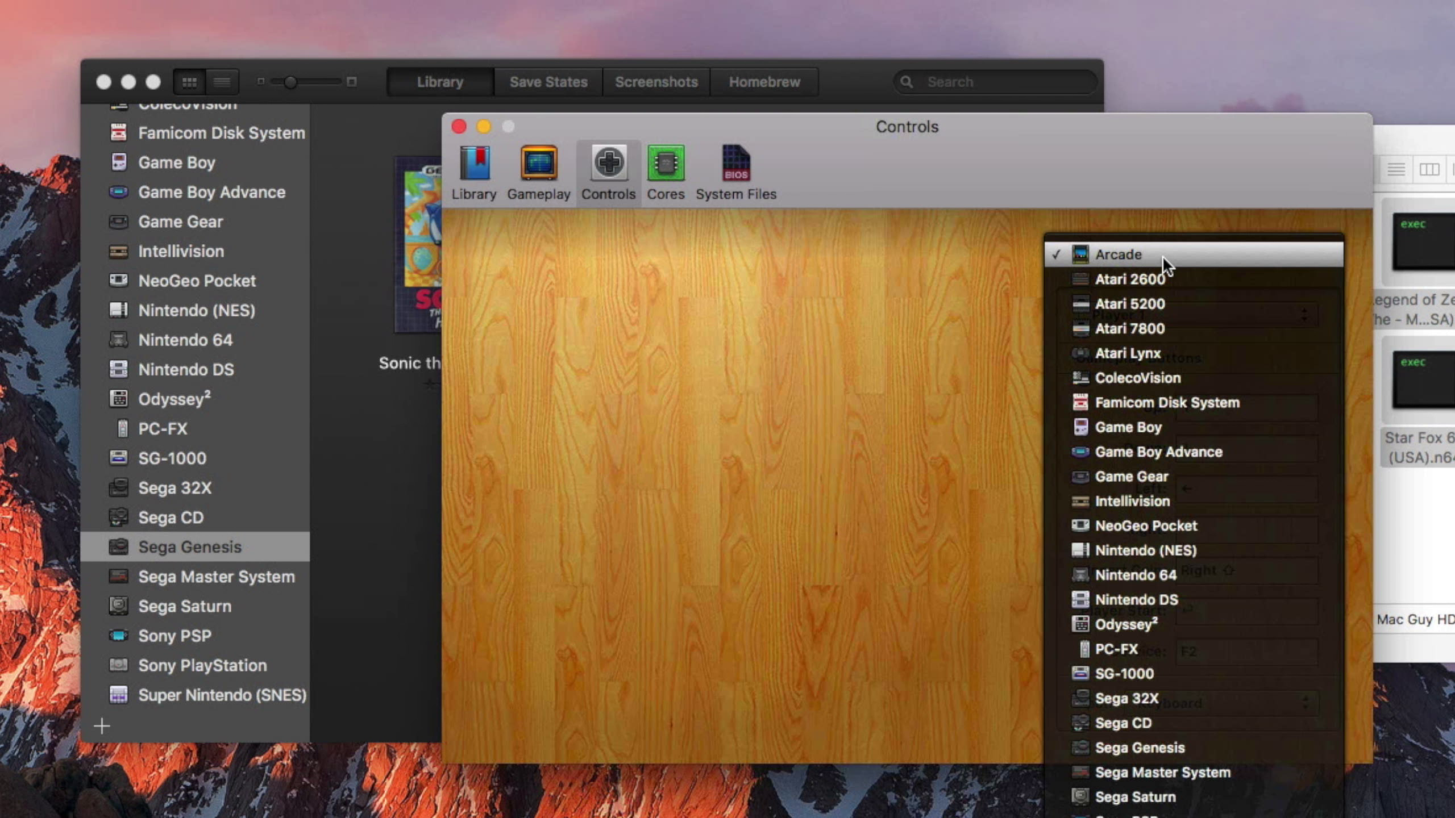
click(1150, 744)
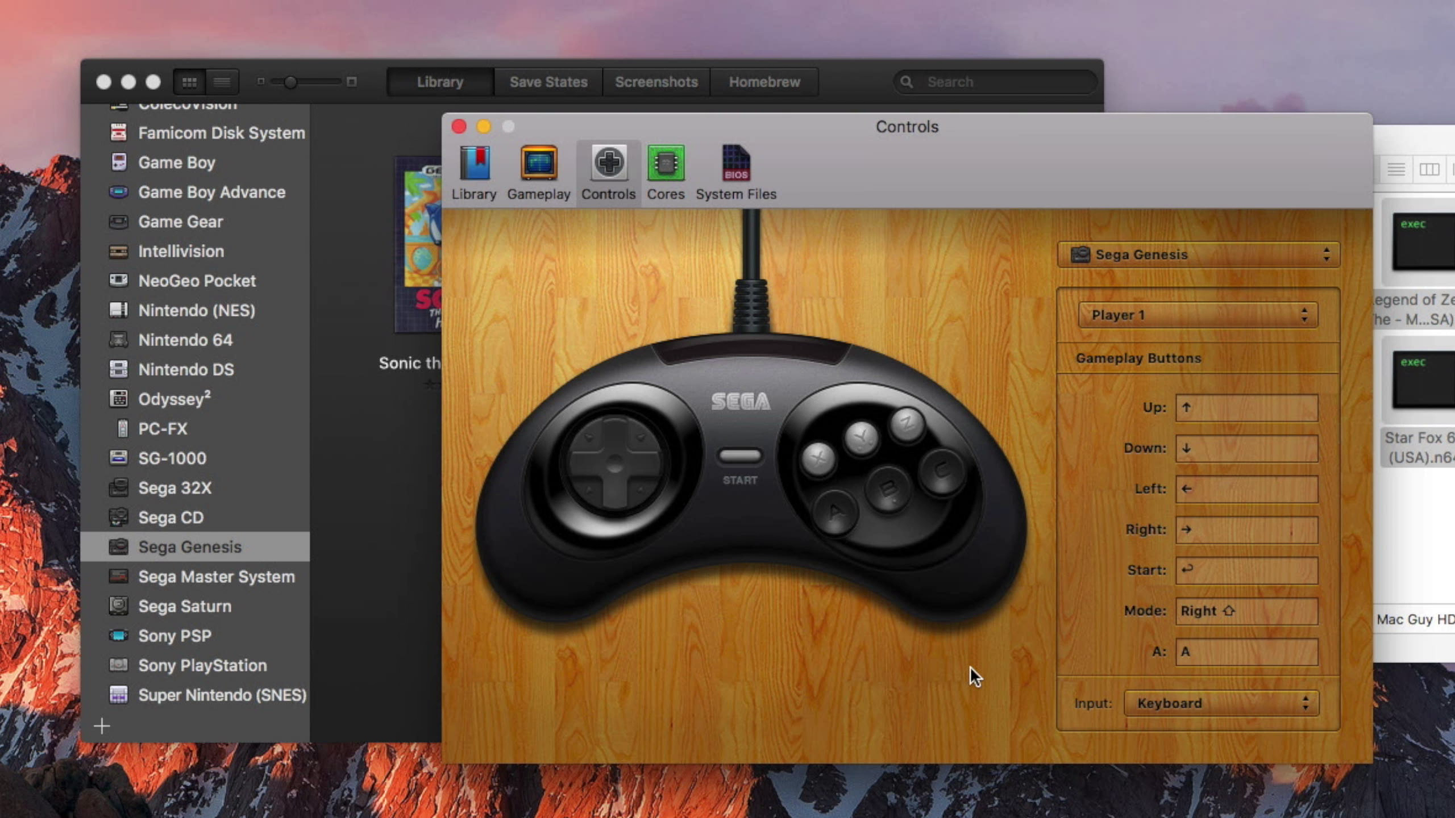
click(614, 425)
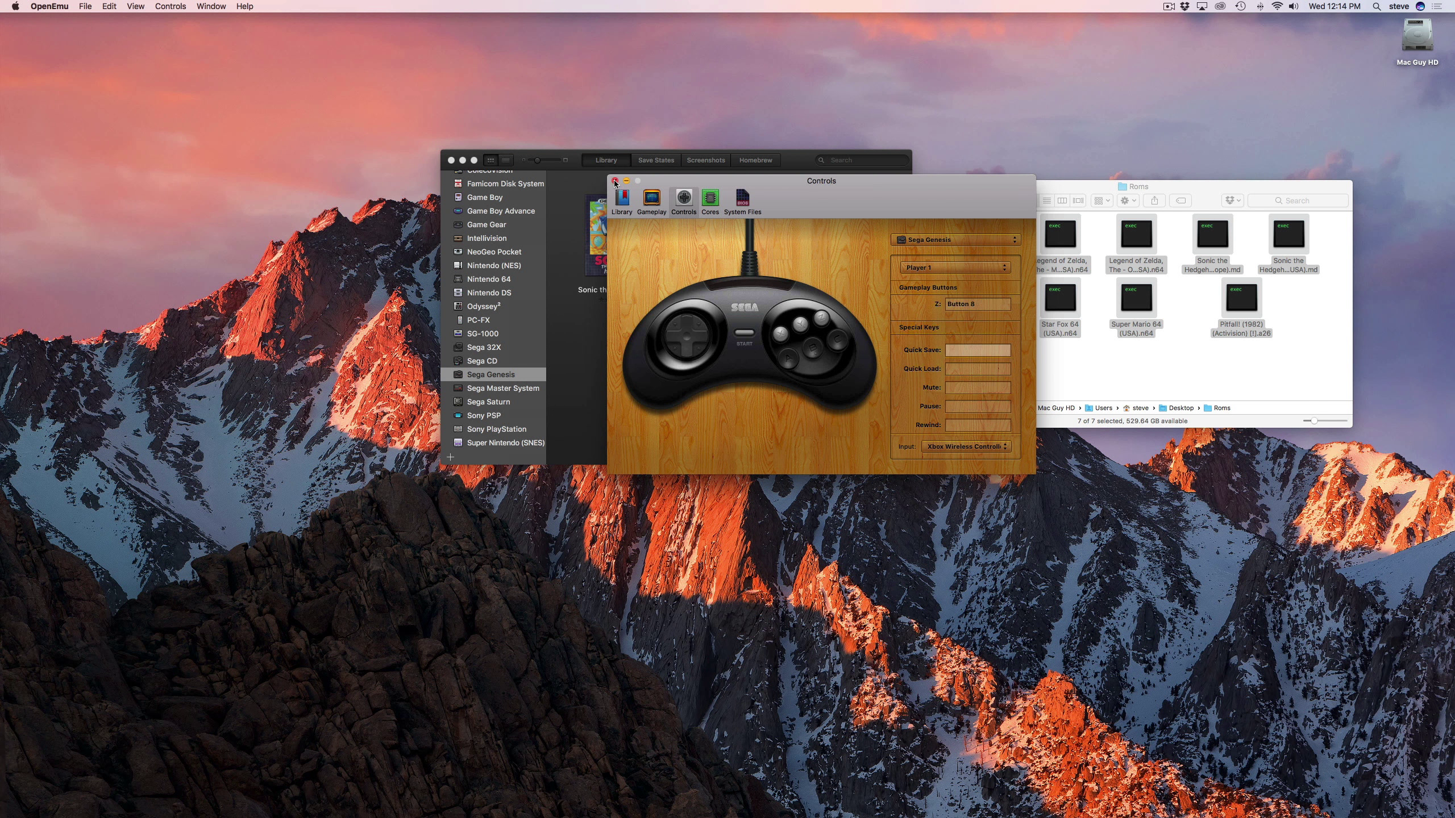
click(614, 182)
Launch Sonic the Hedgehog in full screen and try out Sonic's movement in Green Hill Zone Act 1.
double_click(509, 187)
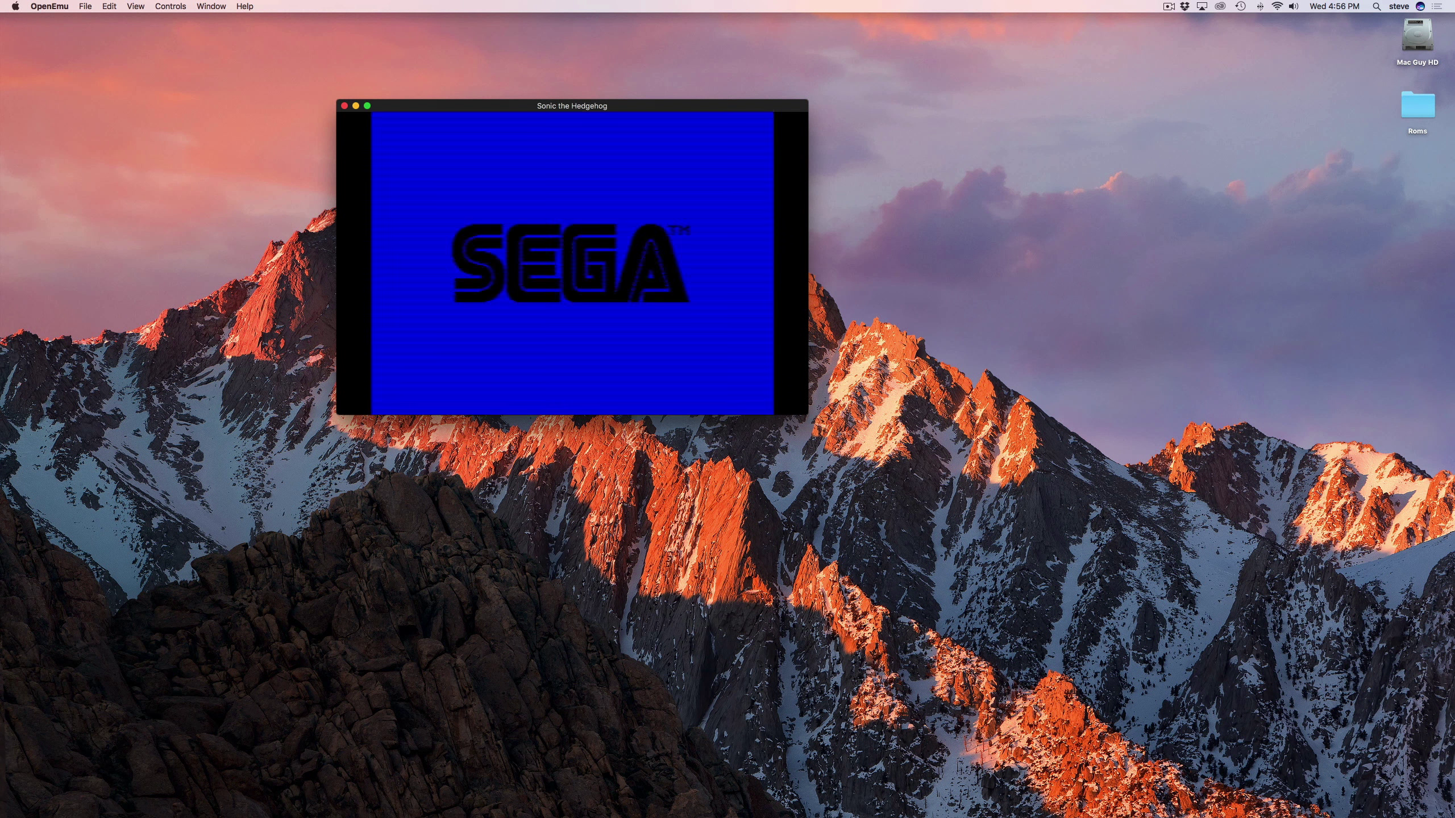
click(694, 390)
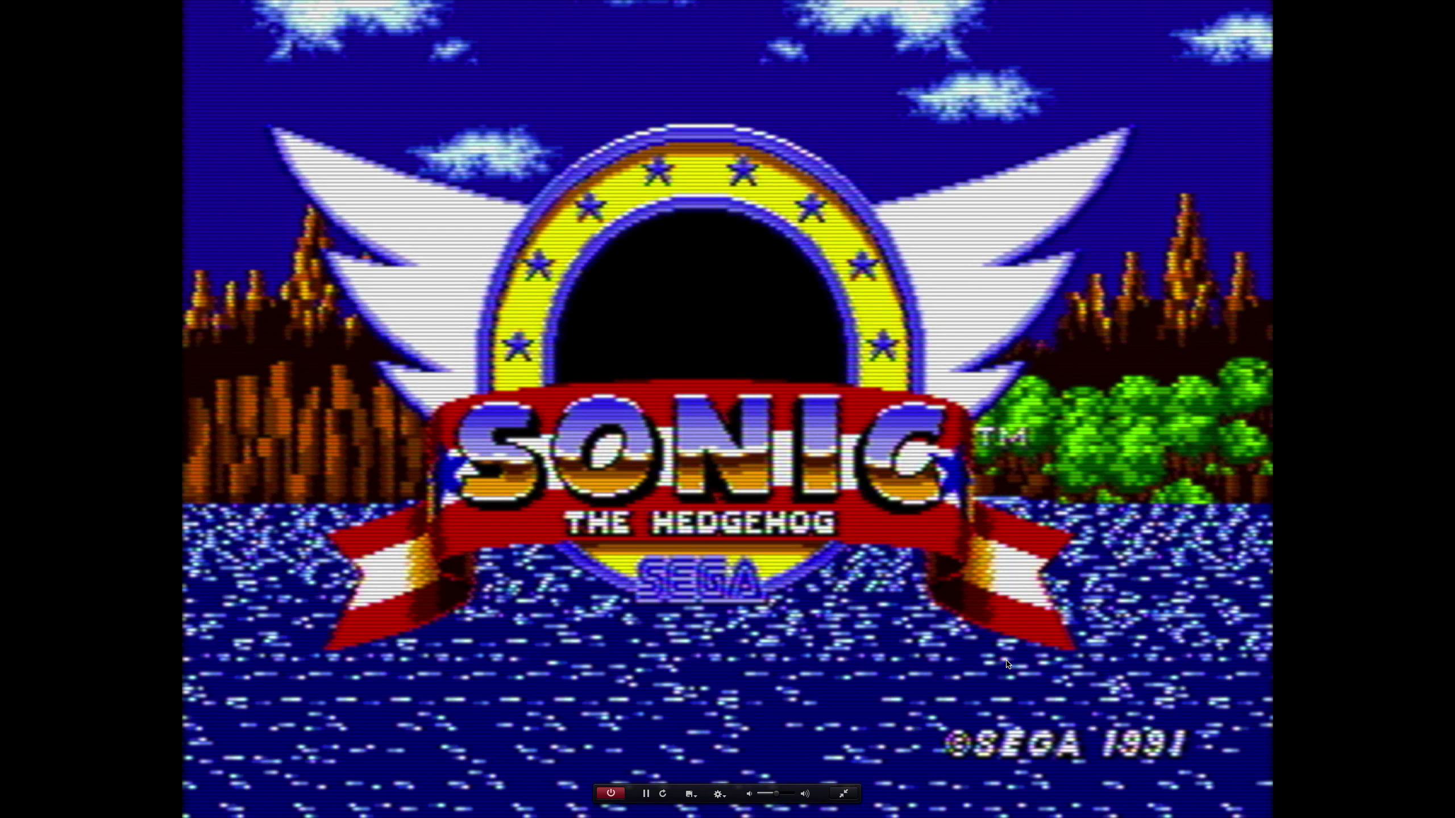
key(Return)
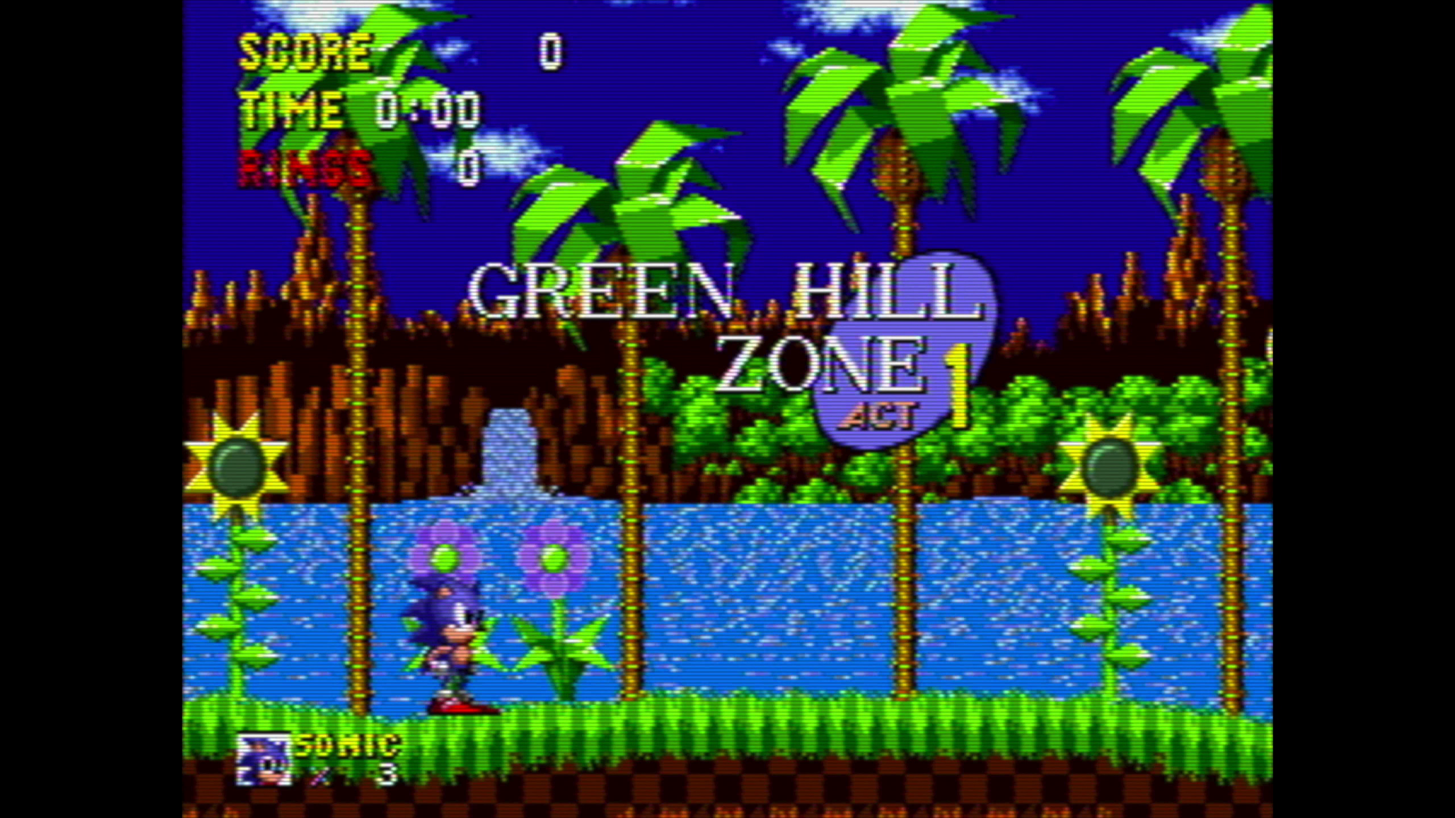
key(Right)
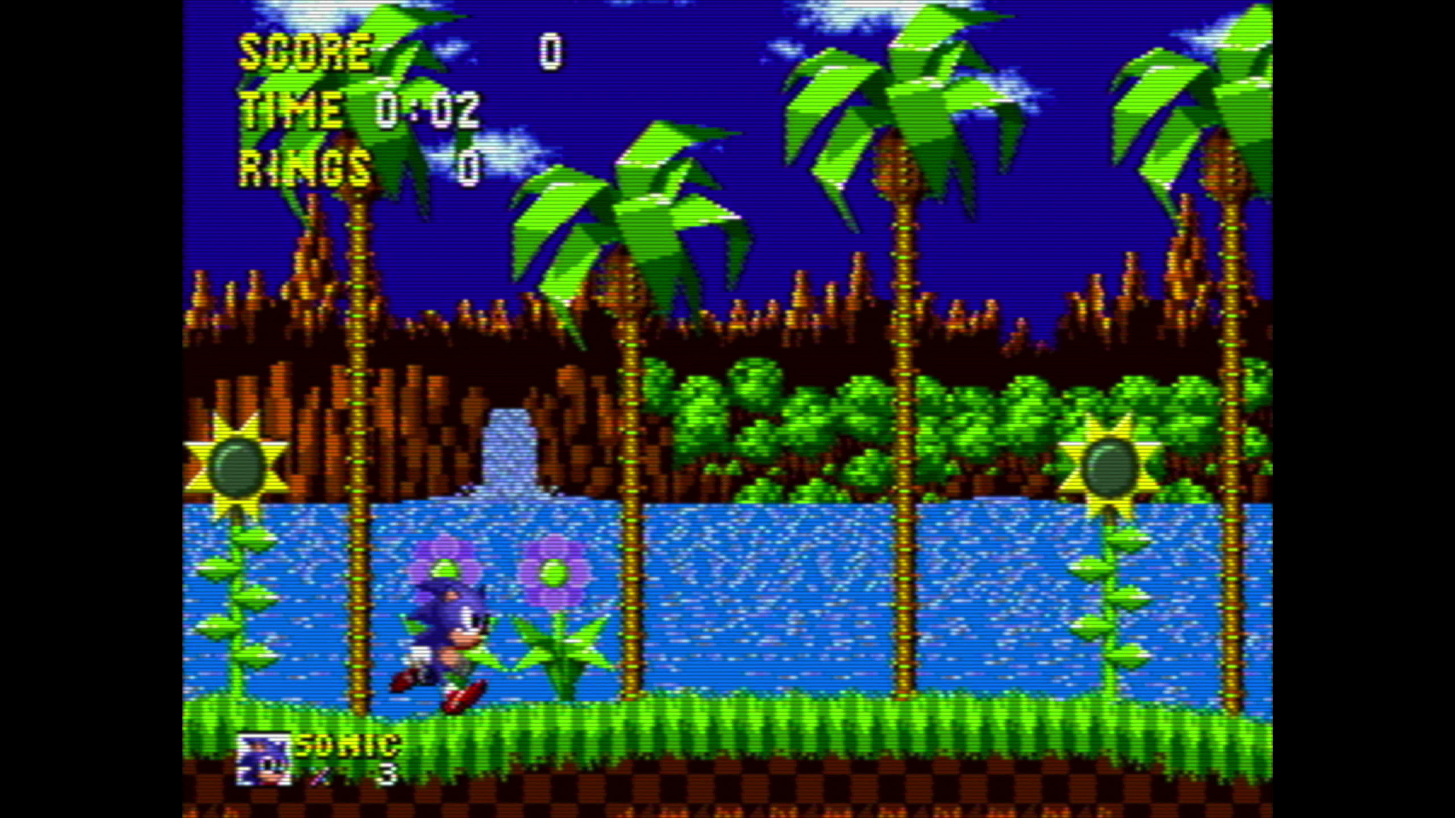
key(Left)
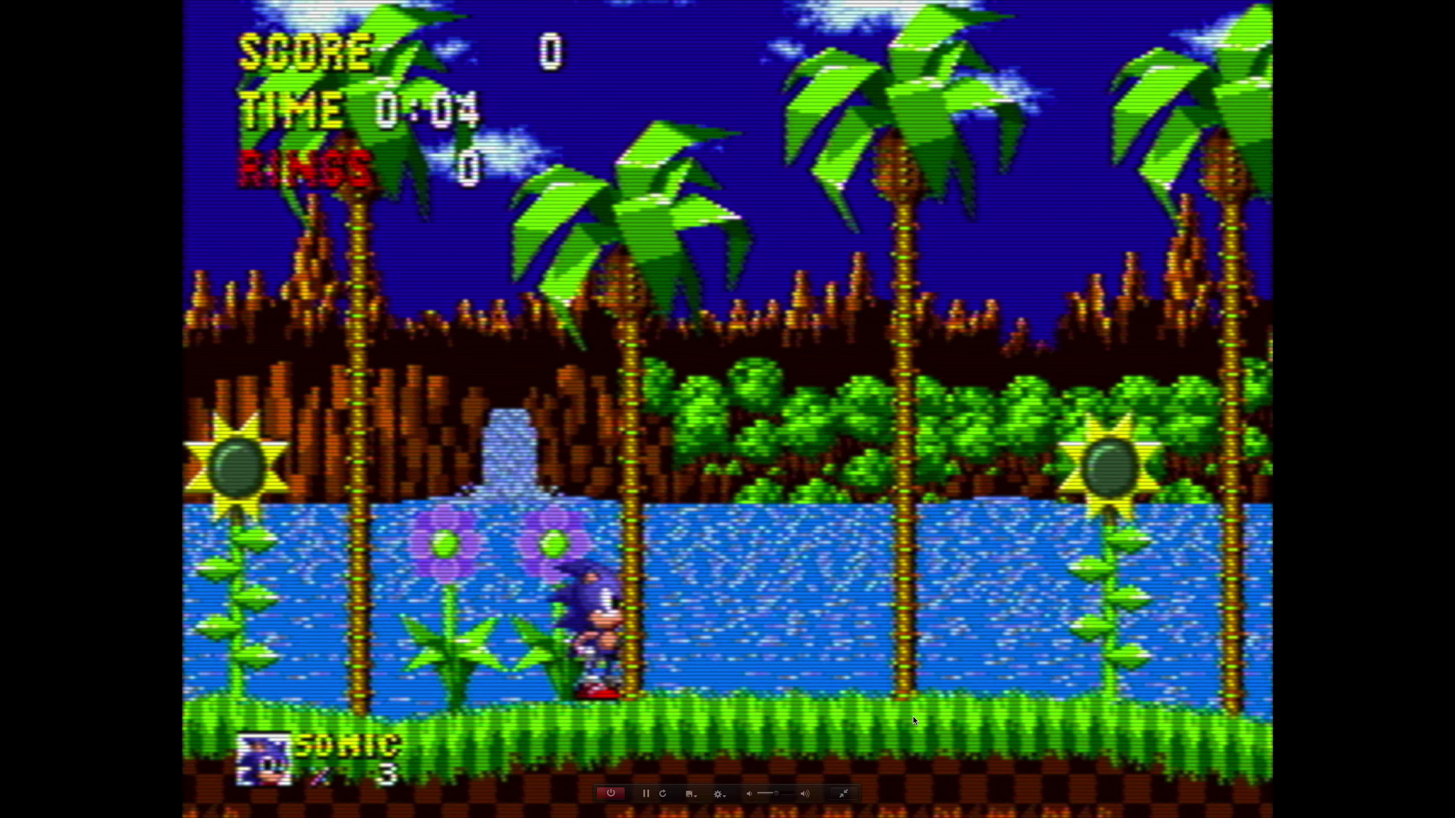
key(Right)
Choose the Beam4 display filter from the running game's options.
mouse_move(834, 779)
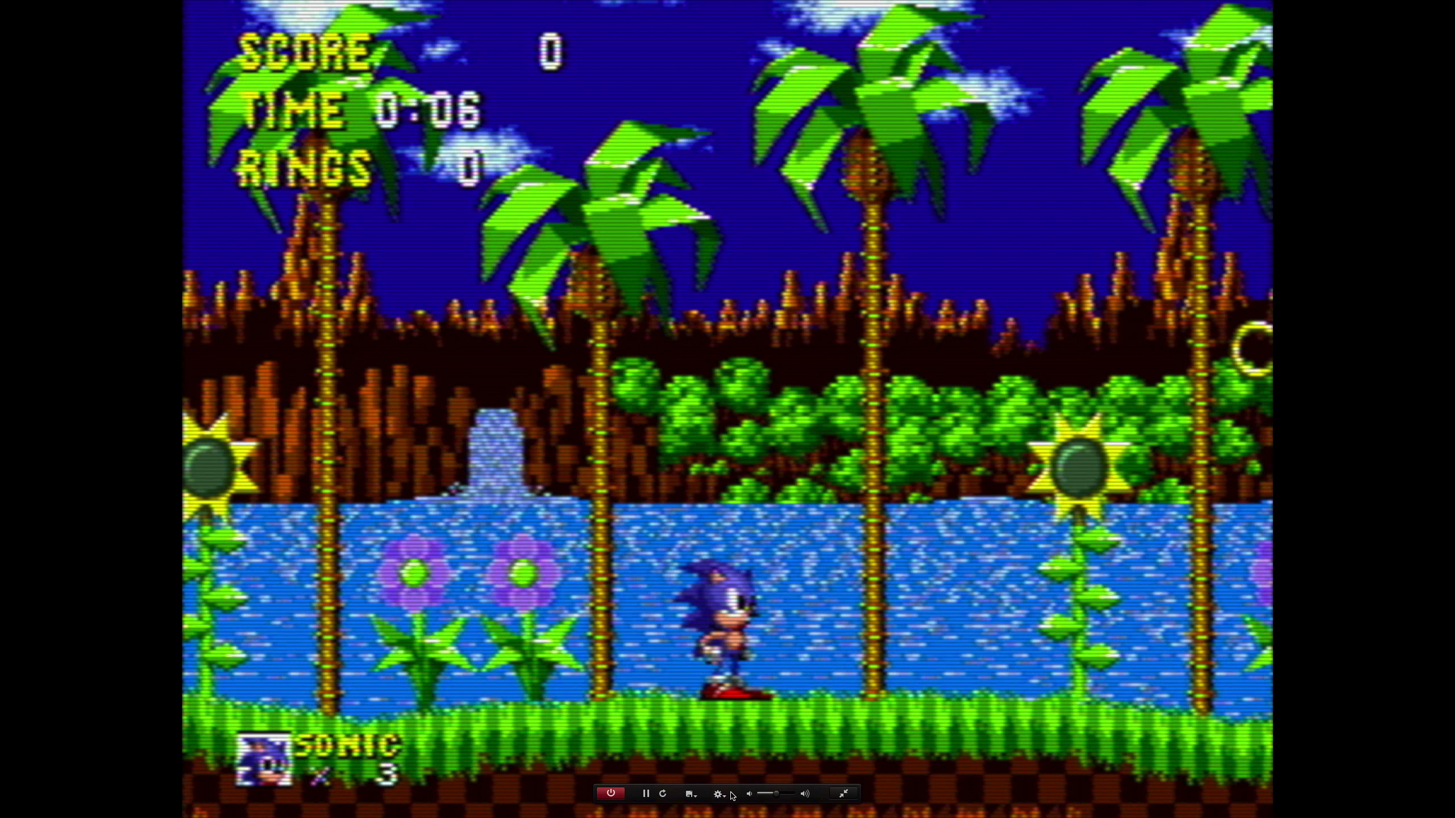
click(722, 796)
mouse_move(724, 766)
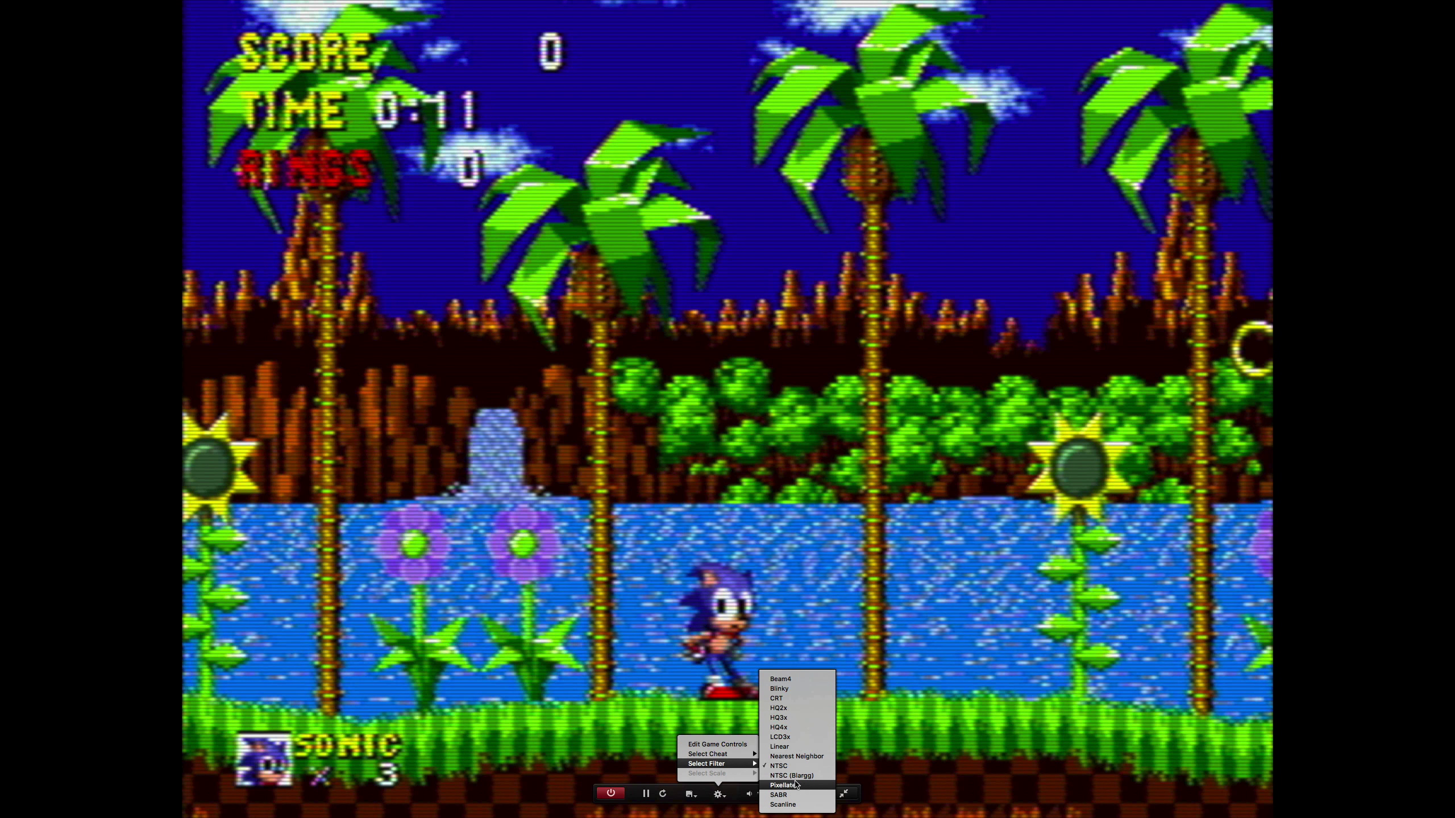
click(798, 680)
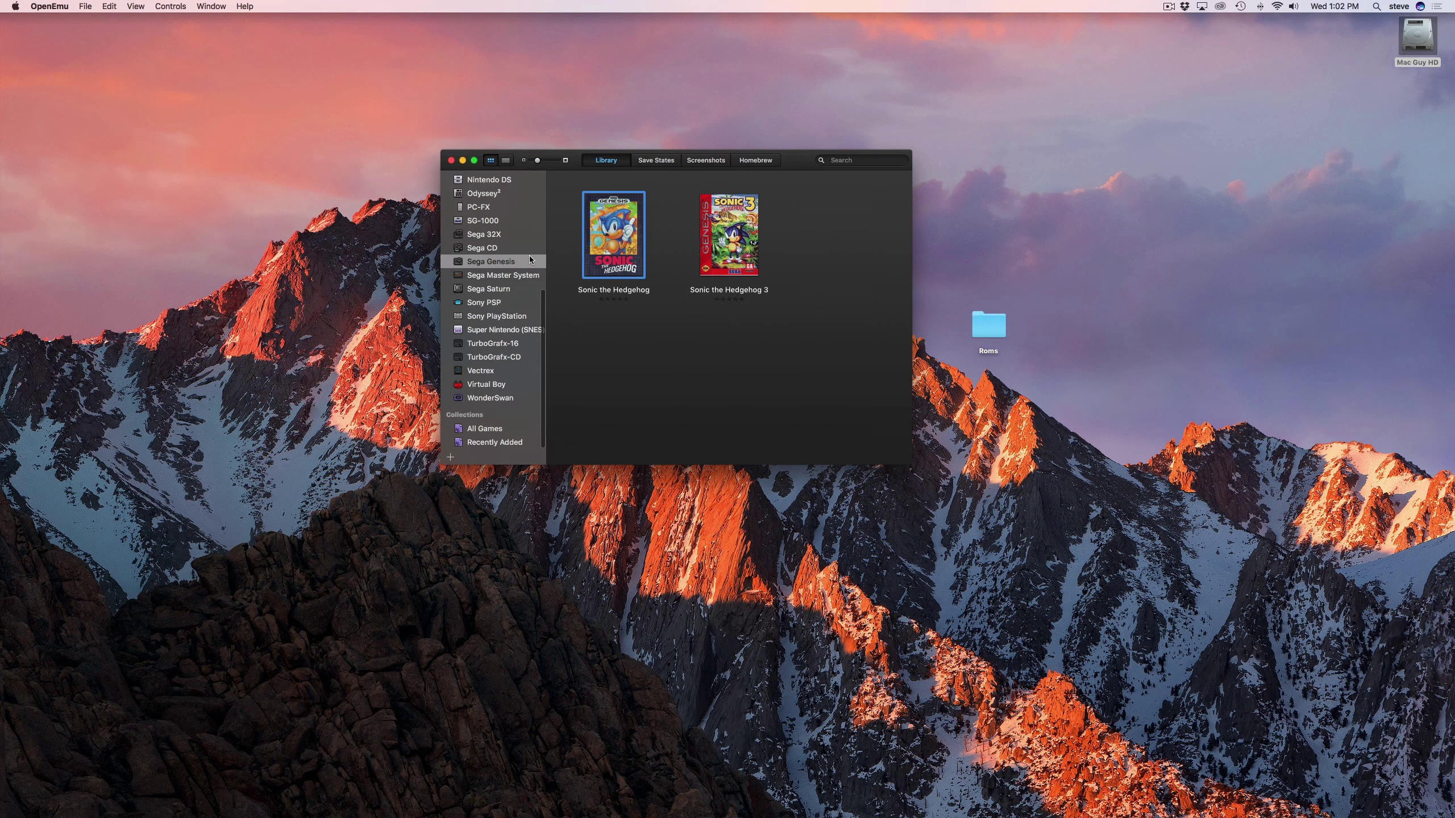
In the Library preferences, disable the PC-FX, SG-1000, Atari 5200, Arcade, Sega 32X and Sega CD libraries.
scroll(530, 259, up, 3)
scroll(530, 259, up, 4)
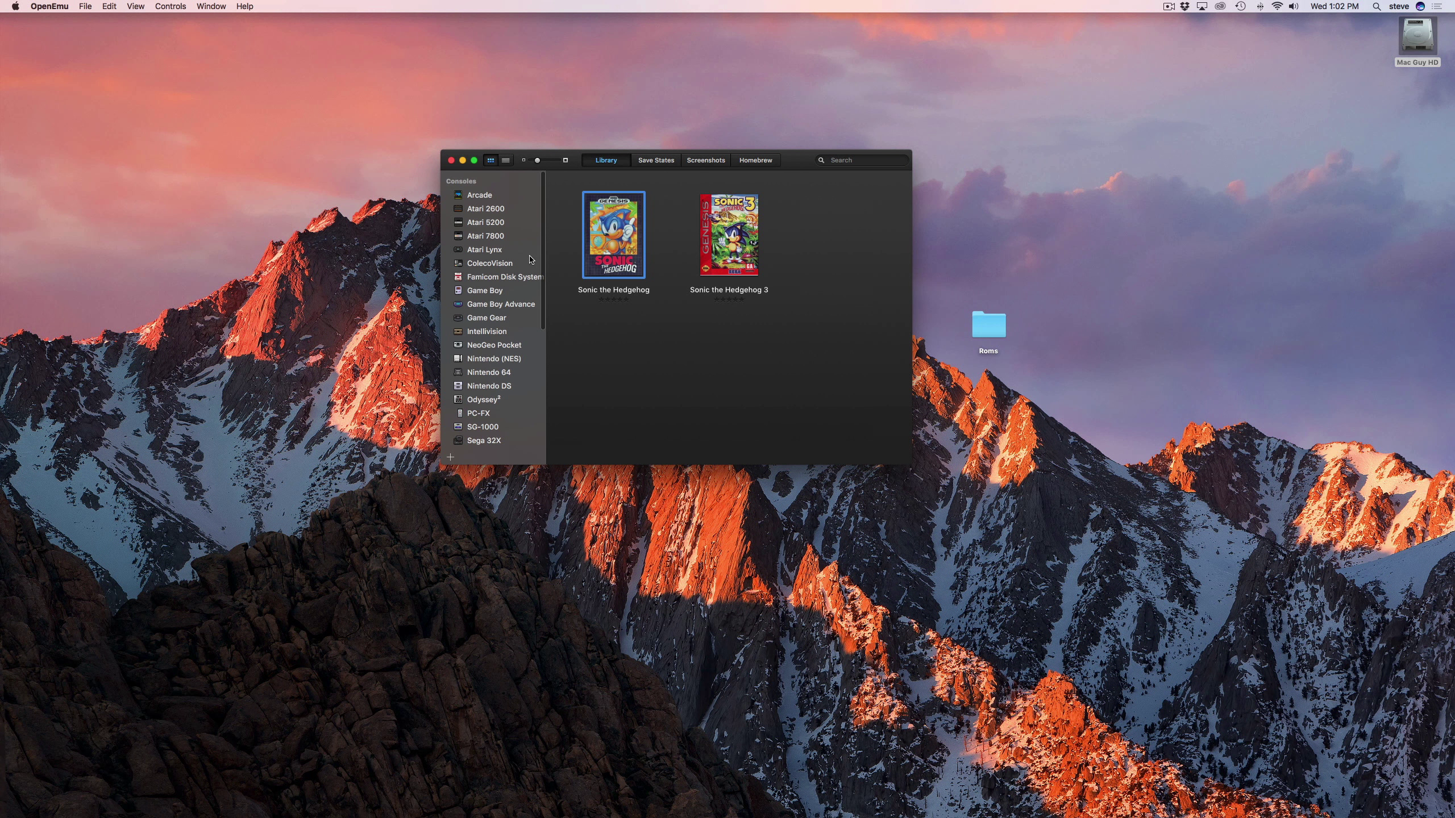
click(46, 5)
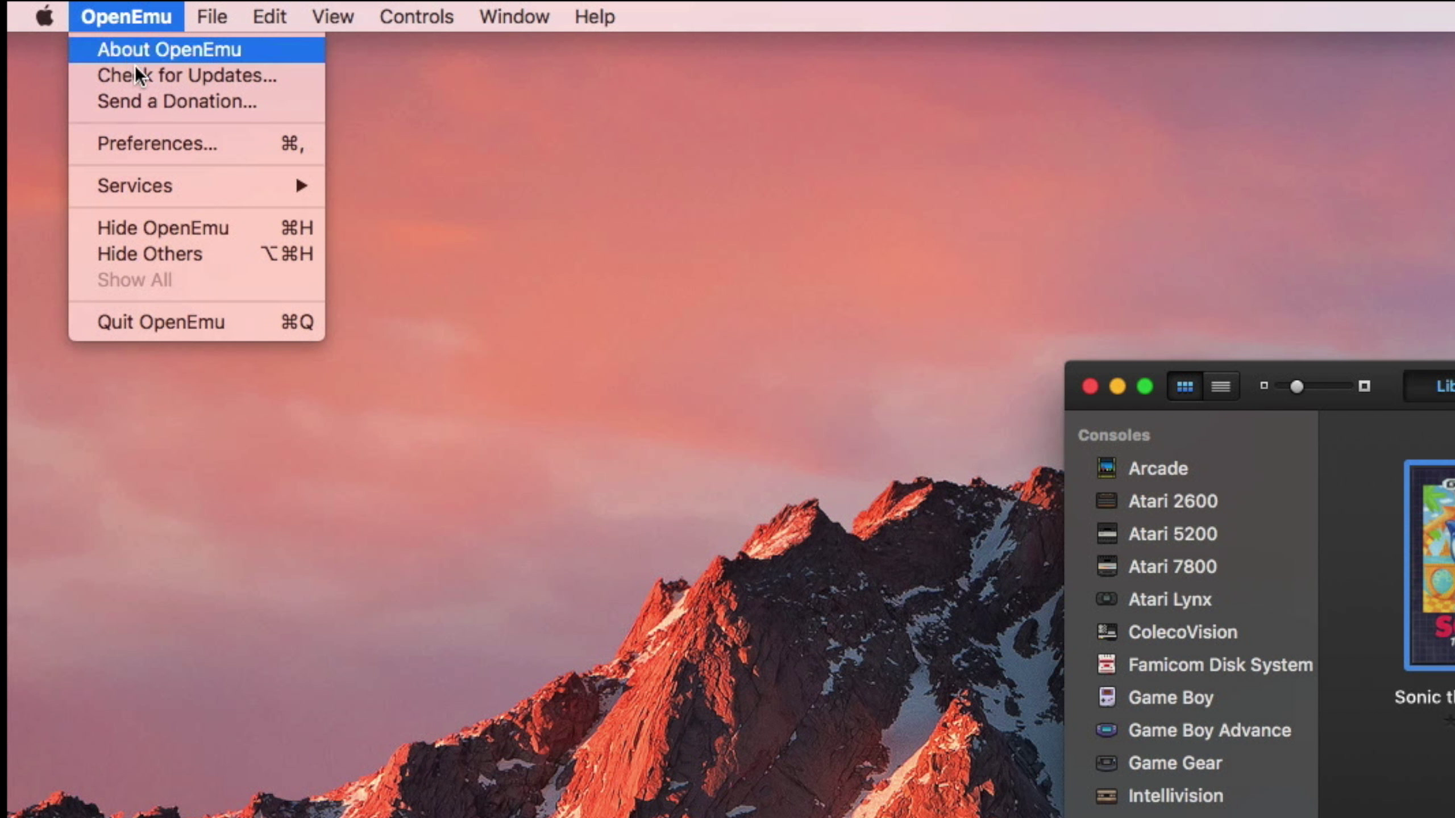
click(148, 146)
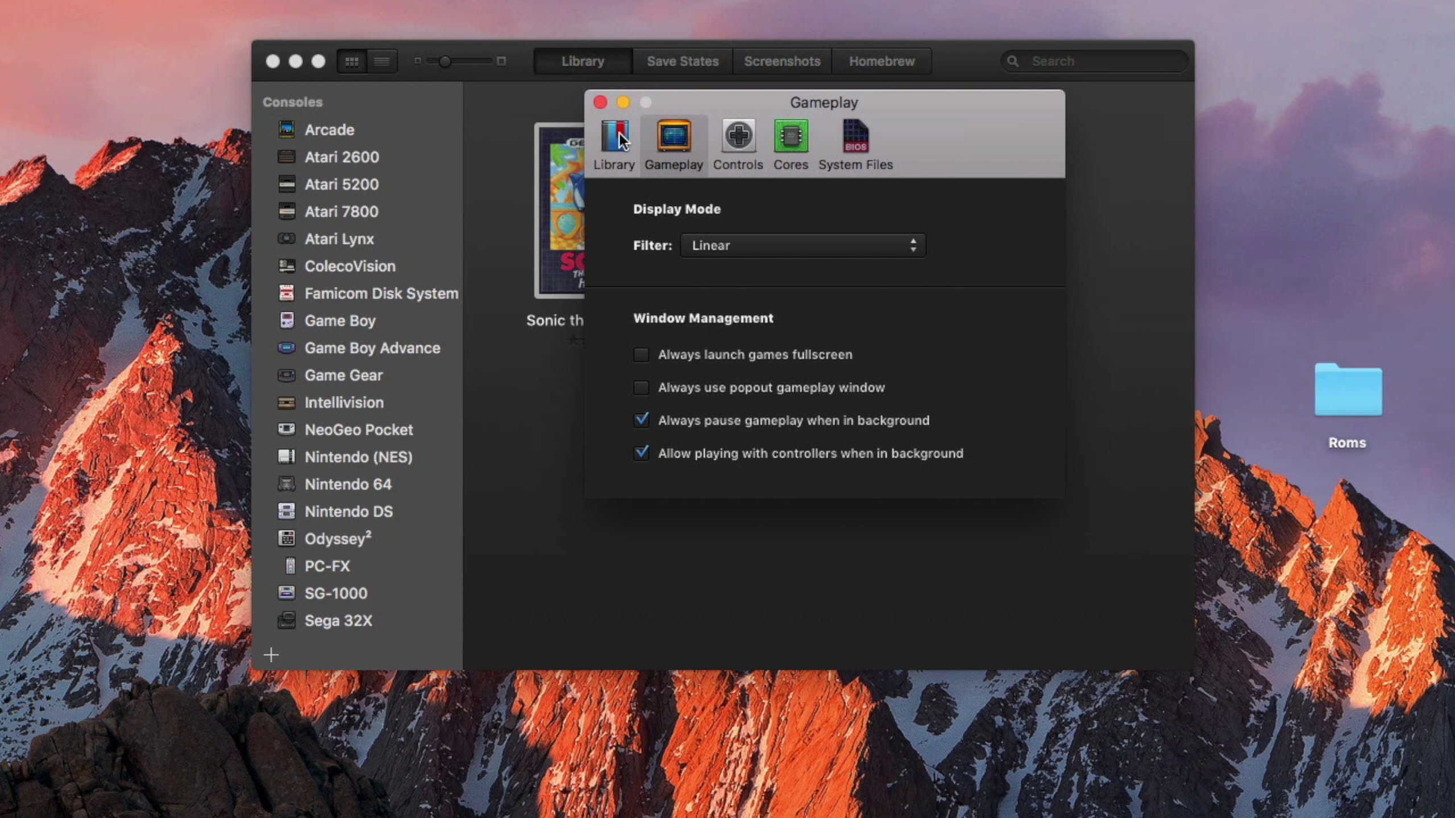
click(623, 201)
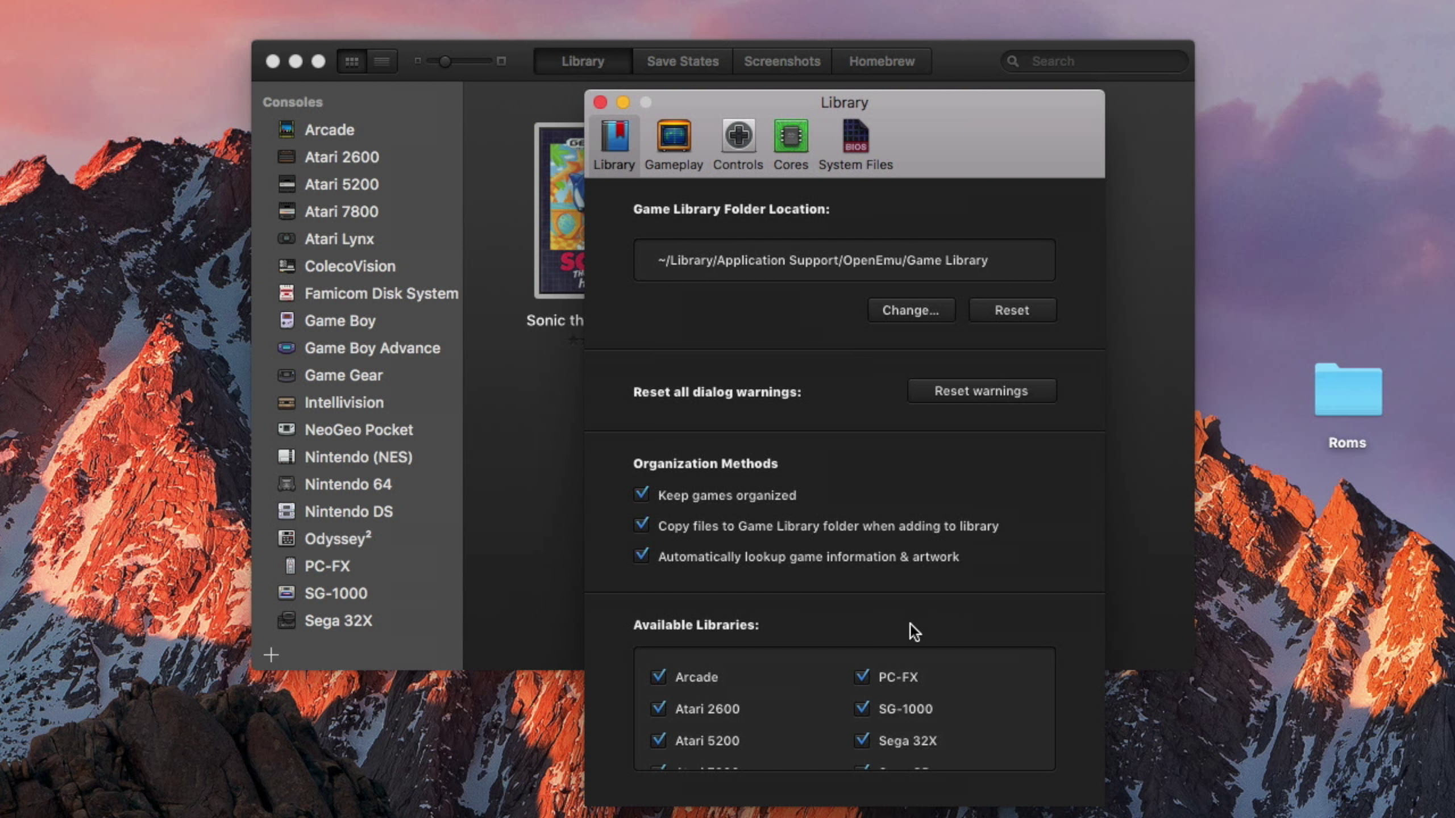
click(861, 709)
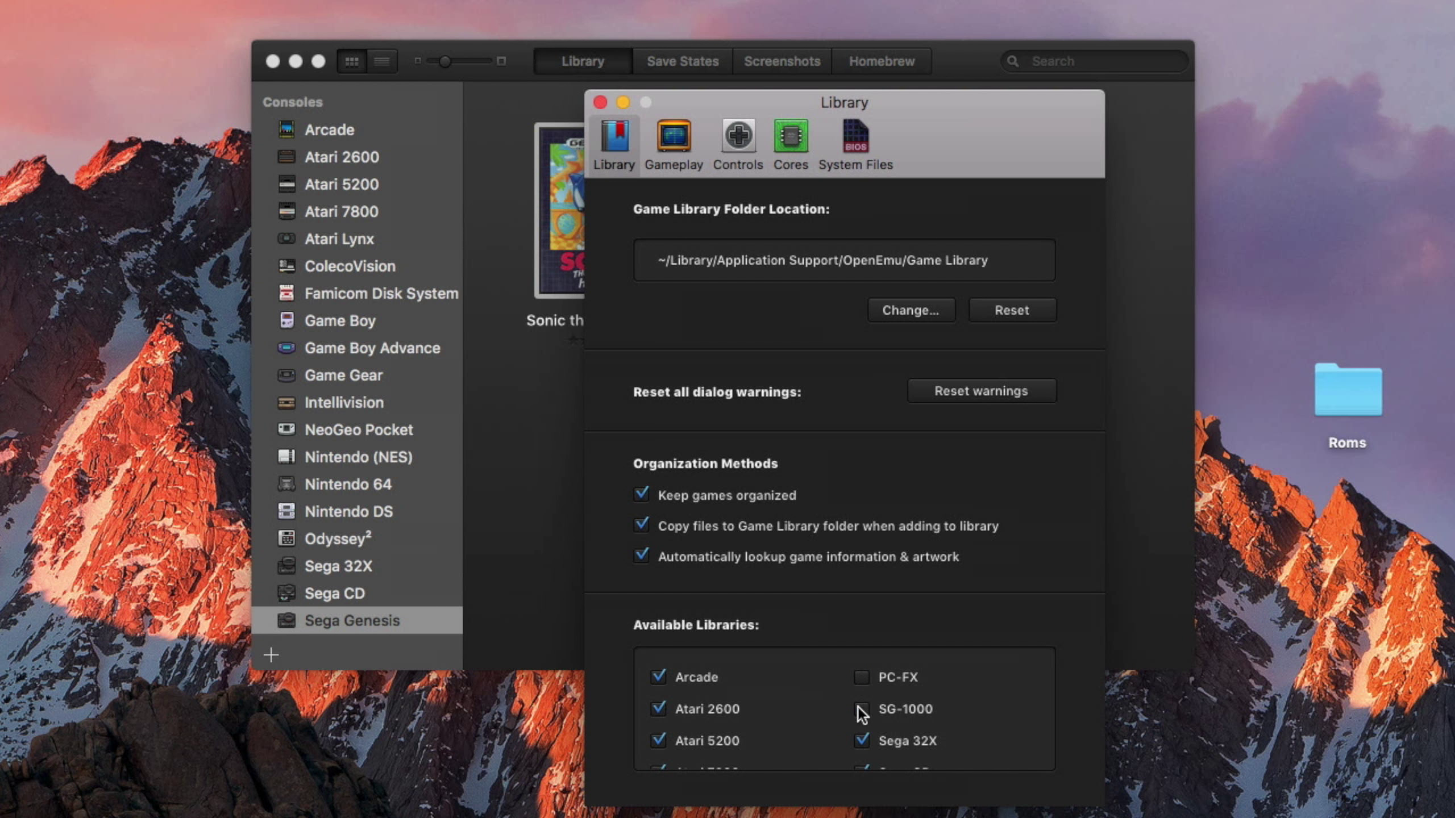
click(658, 740)
click(659, 678)
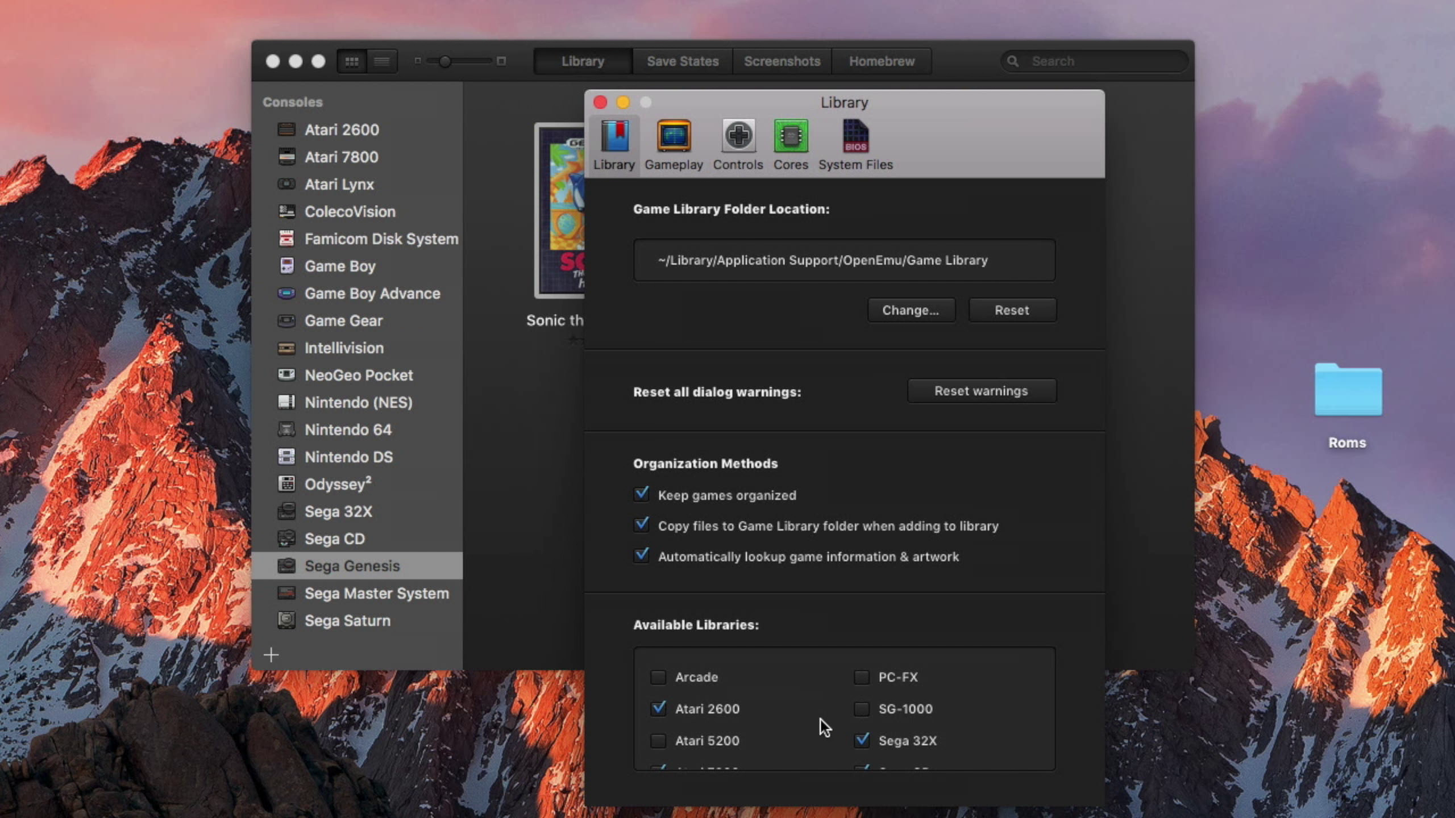
click(871, 739)
scroll(911, 724, down, 3)
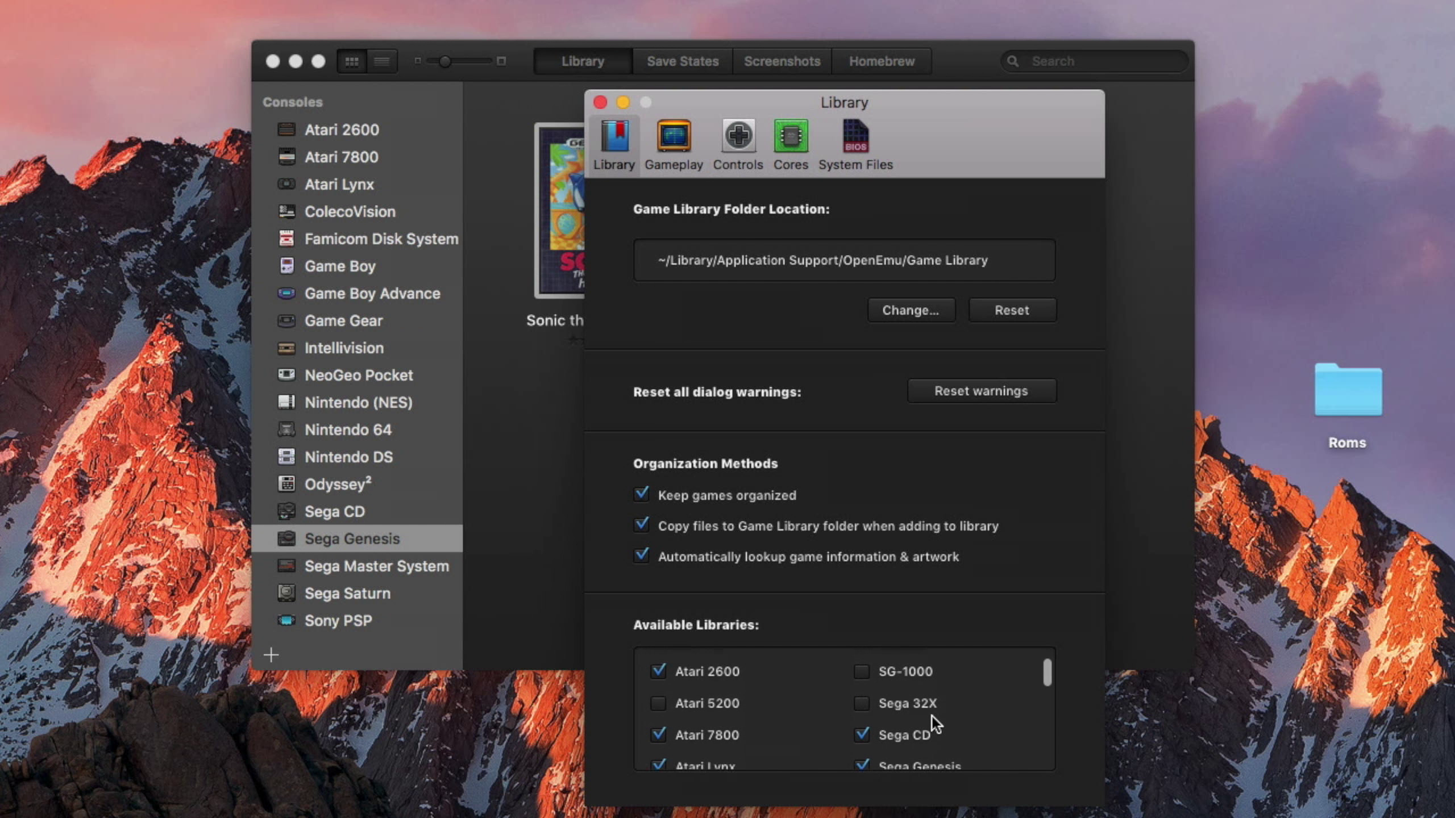
click(861, 685)
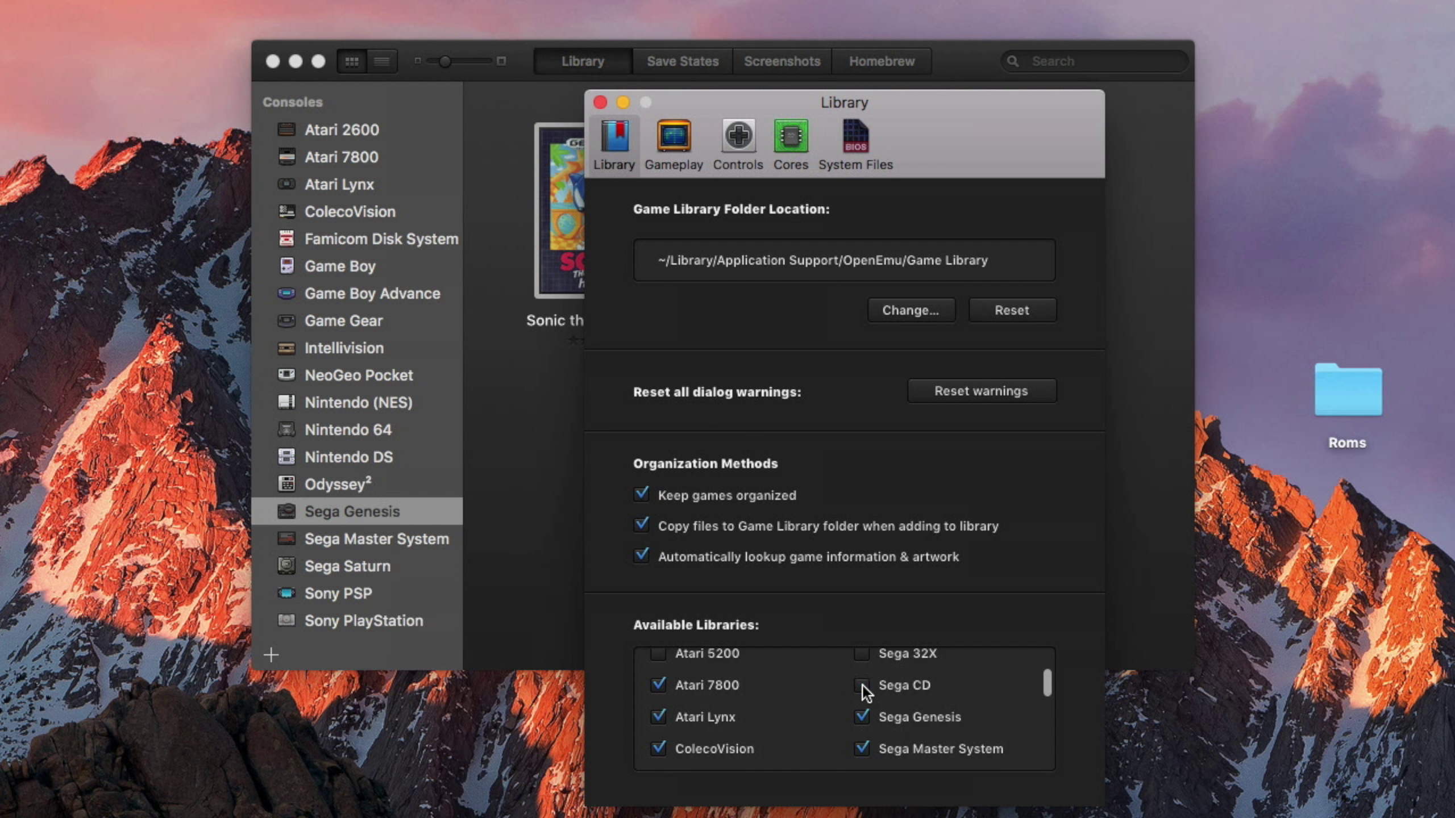